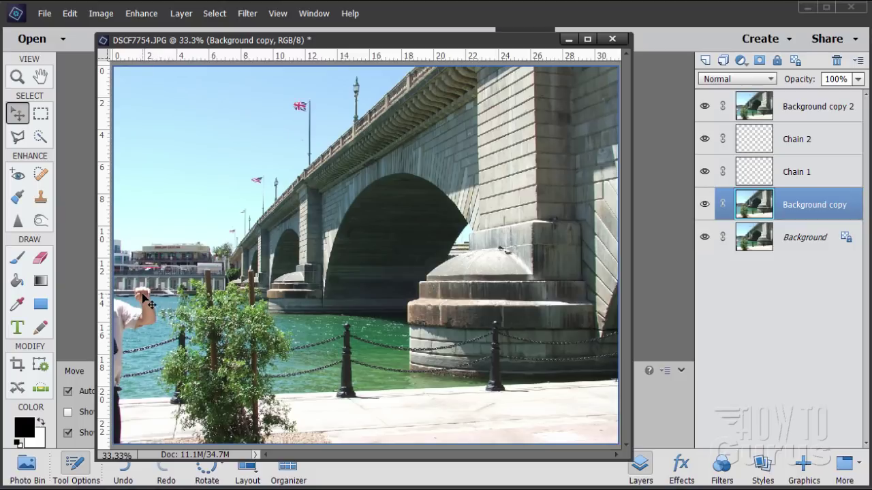
Delete the four layers above Background, from Background copy up to Background copy 2.
{"action": "left_click", "coordinate": [807, 103]}
{"action": "left_click", "coordinate": [820, 204], "text": "shift"}
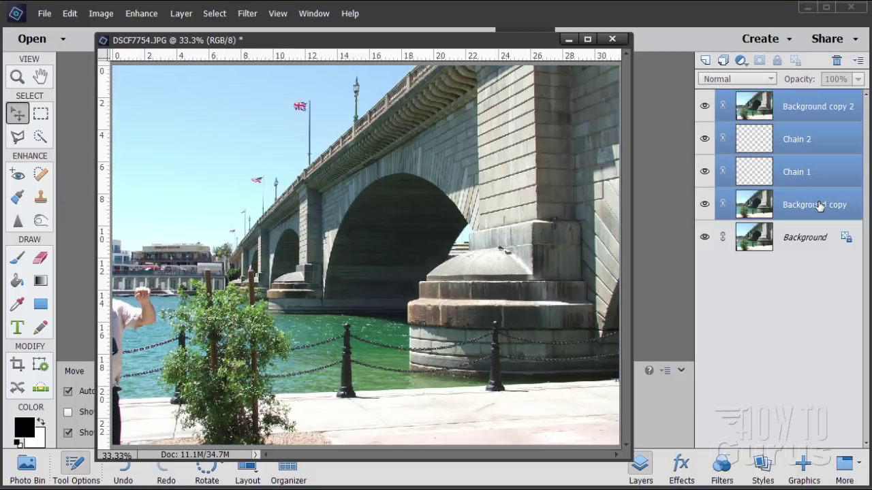
{"action": "left_click", "coordinate": [836, 60]}
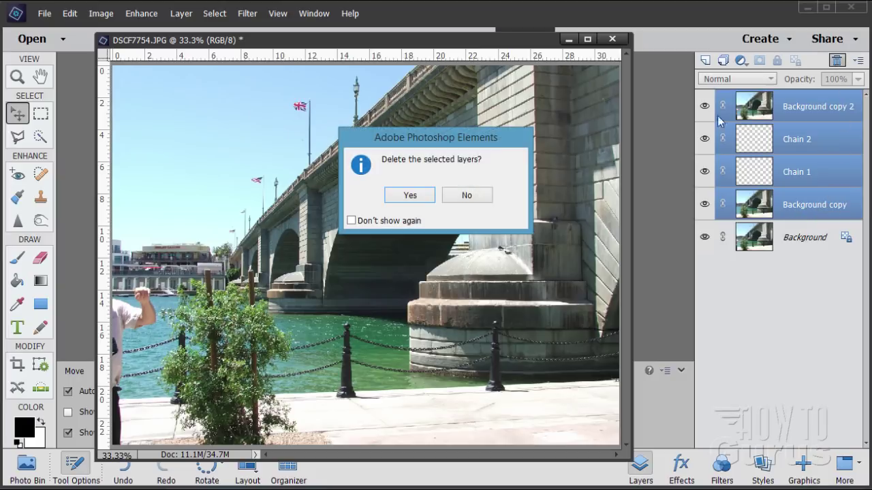
{"action": "left_click", "coordinate": [417, 197]}
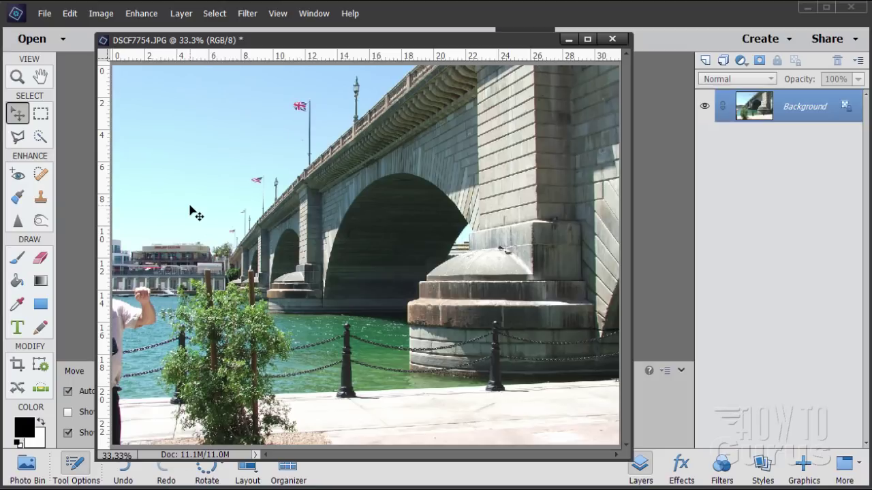
Magnify the man's raised fist to 300% and activate the Clone Stamp tool.
{"action": "key", "text": "z"}
{"action": "left_click", "coordinate": [129, 312]}
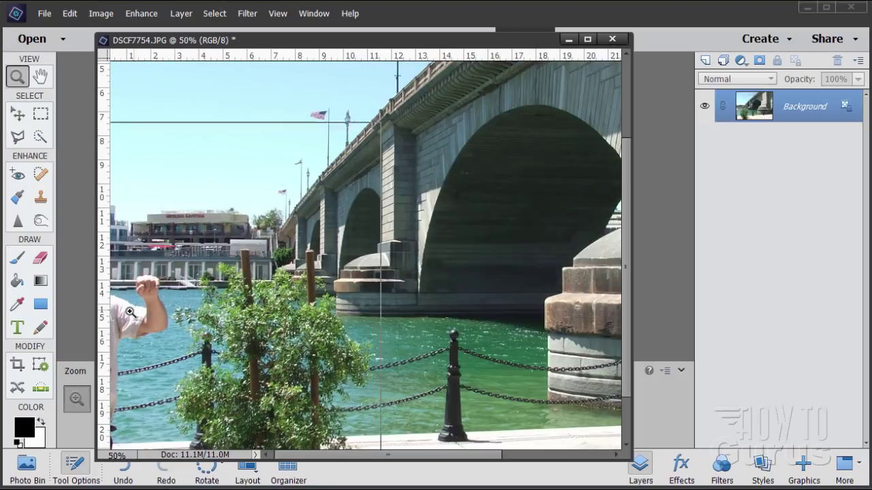
{"action": "left_click", "coordinate": [130, 311]}
{"action": "left_click", "coordinate": [129, 312]}
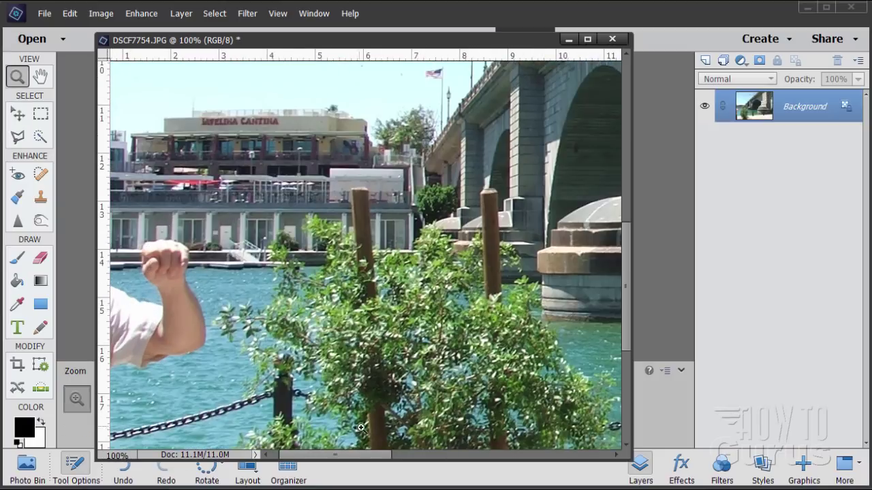
{"action": "left_click_drag", "start_coordinate": [379, 458], "coordinate": [370, 459]}
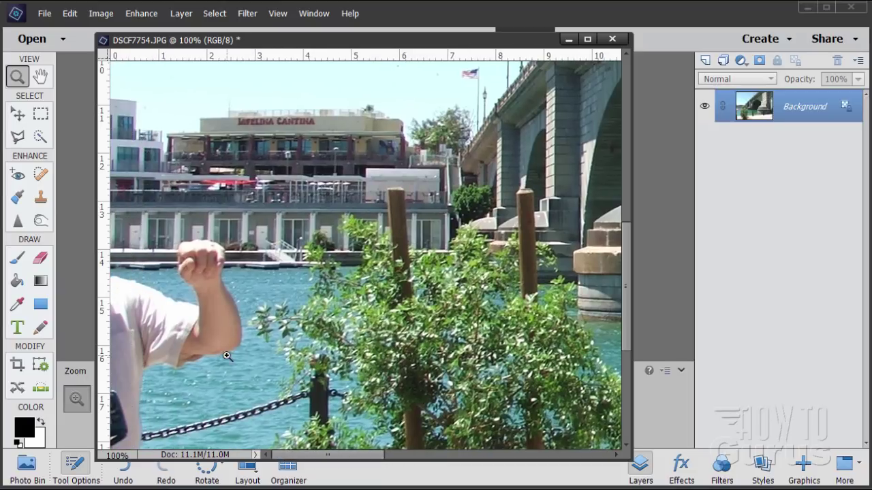
{"action": "left_click", "coordinate": [167, 276]}
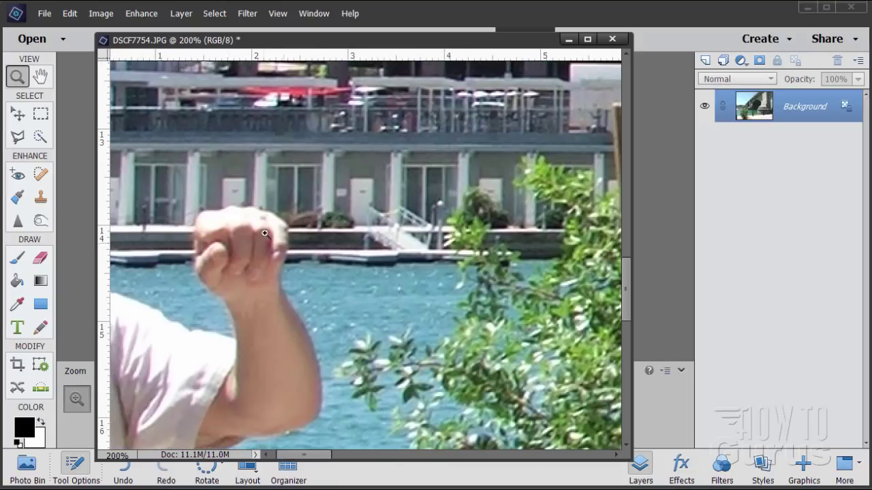
{"action": "left_click_drag", "start_coordinate": [327, 456], "coordinate": [322, 456]}
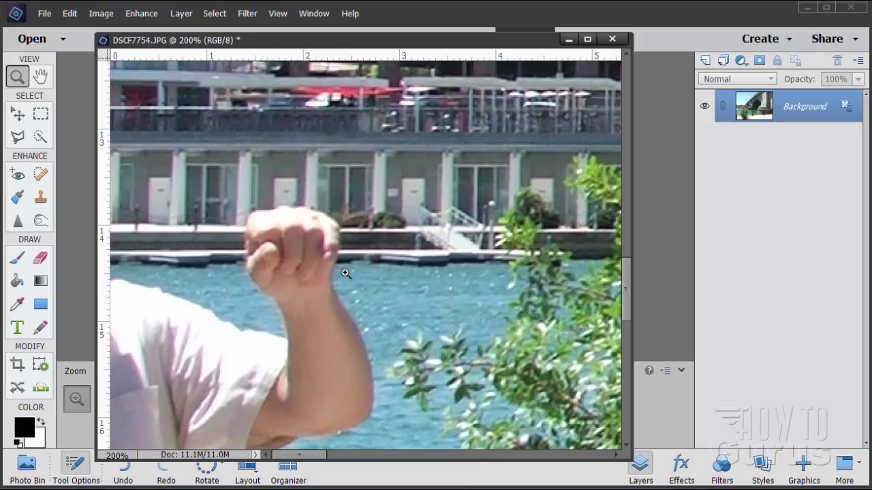
{"action": "left_click", "coordinate": [263, 256]}
{"action": "left_click_drag", "start_coordinate": [303, 456], "coordinate": [299, 456]}
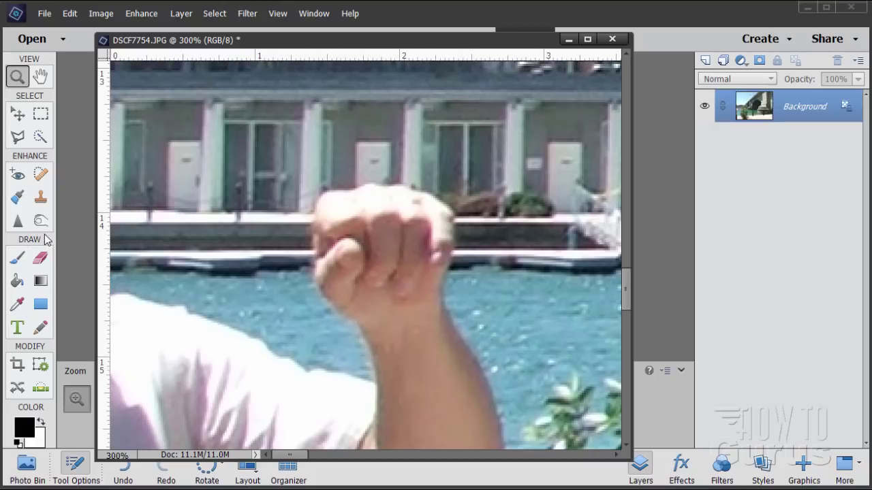
{"action": "left_click", "coordinate": [41, 198]}
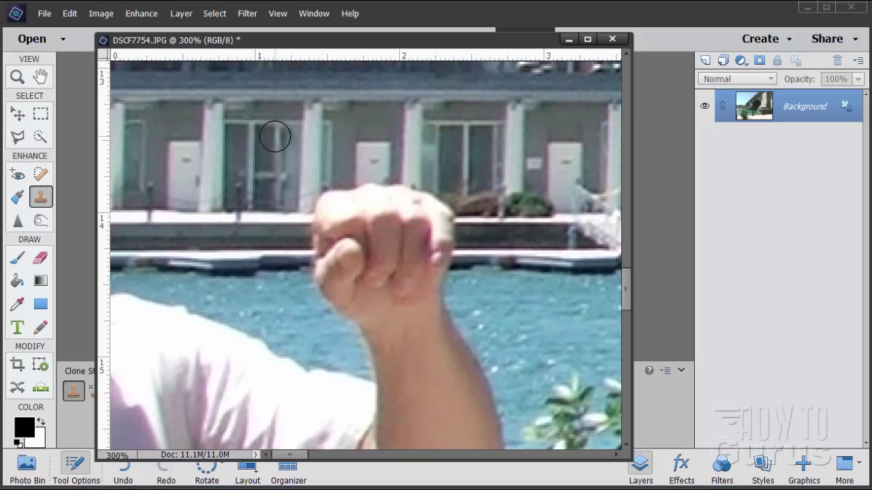
{"action": "left_click", "coordinate": [278, 306], "text": "alt"}
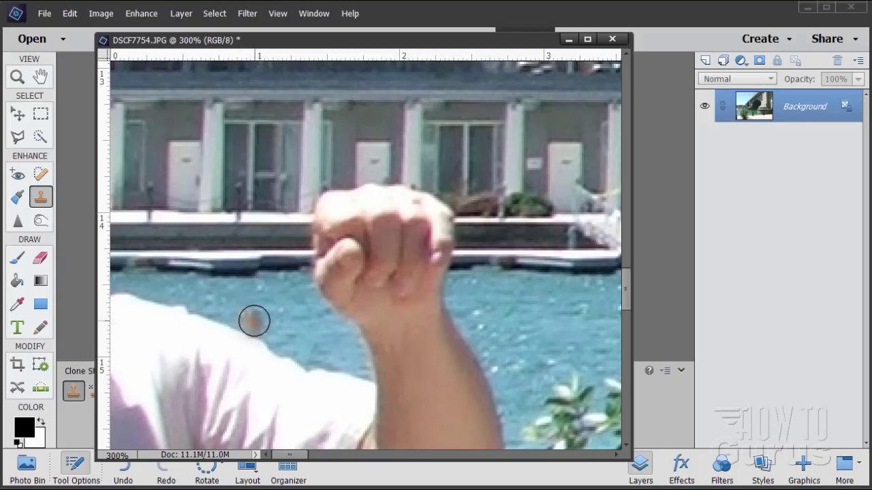
{"action": "left_click", "coordinate": [168, 319]}
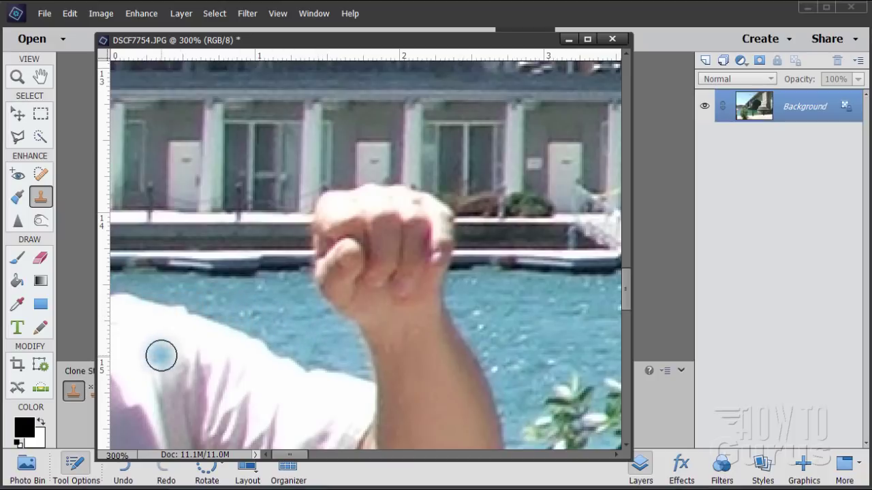
{"action": "left_click", "coordinate": [208, 224]}
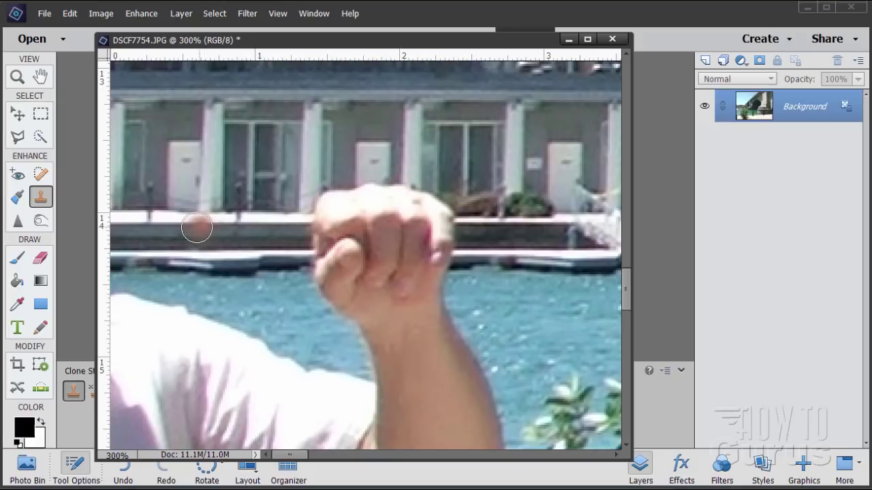
{"action": "key", "text": "alt"}
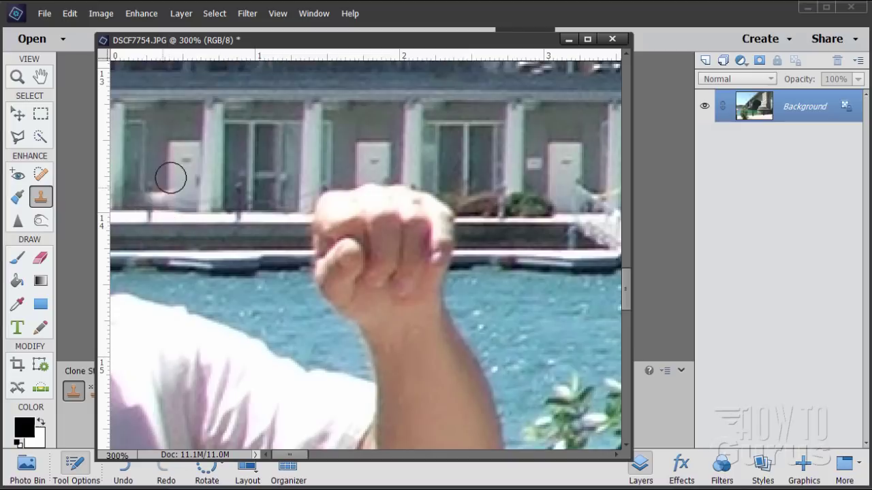
{"action": "left_click", "coordinate": [173, 214]}
{"action": "key", "text": "ctrl+z"}
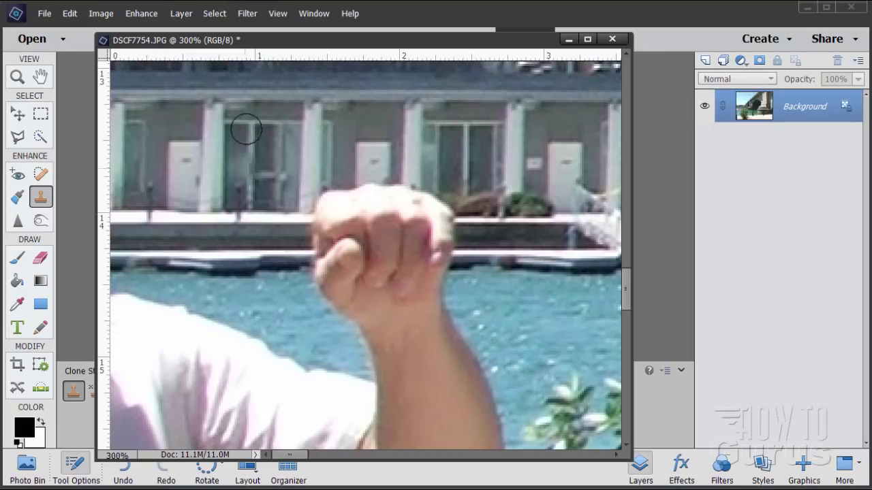
Dock the photo window and choose the soft 65 px default brush for the Clone Stamp, reduced to 26 px.
{"action": "left_click_drag", "start_coordinate": [288, 51], "coordinate": [286, 64]}
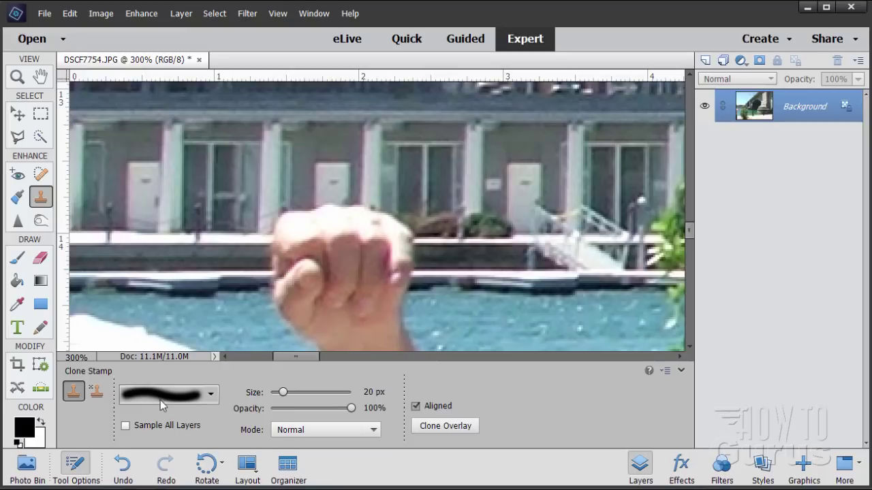
{"action": "left_click", "coordinate": [211, 395]}
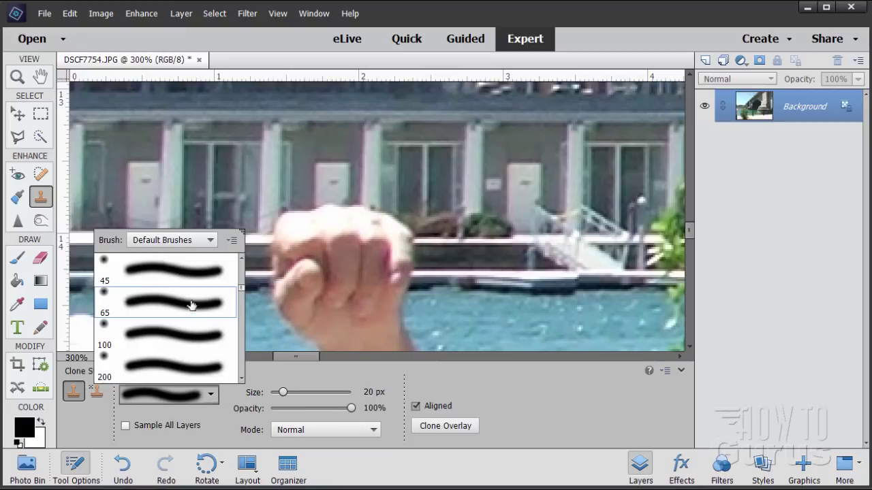
{"action": "left_click", "coordinate": [152, 293]}
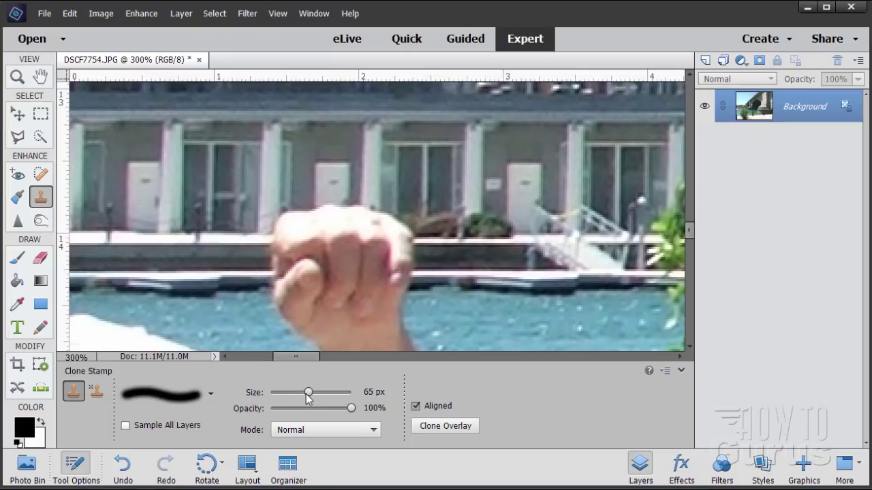
{"action": "left_click_drag", "start_coordinate": [308, 393], "coordinate": [288, 397]}
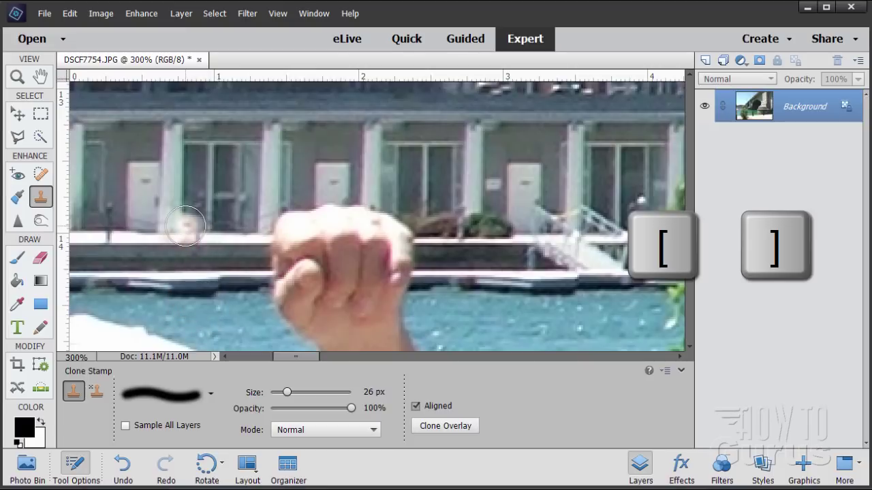
Vary the Clone Stamp brush size down and up, ending at 15 px.
{"action": "key", "text": "bracketleft"}
{"action": "key", "text": "bracketleft"}
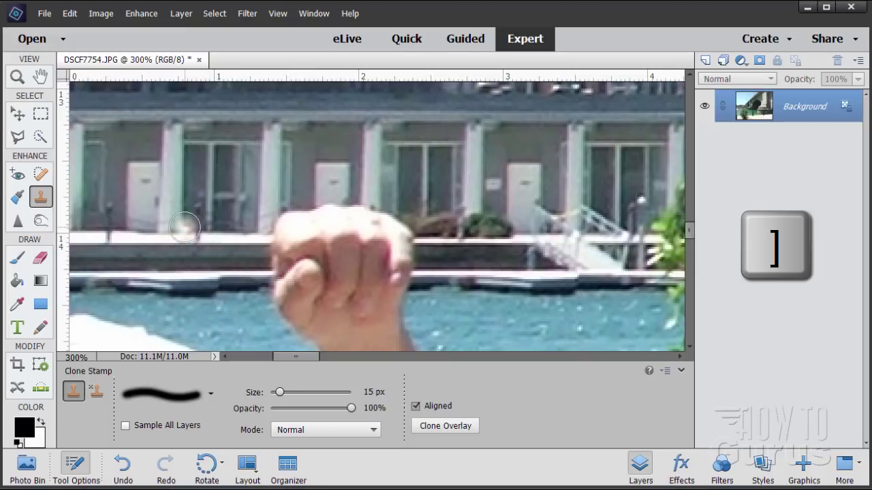
{"action": "key", "text": "bracketright"}
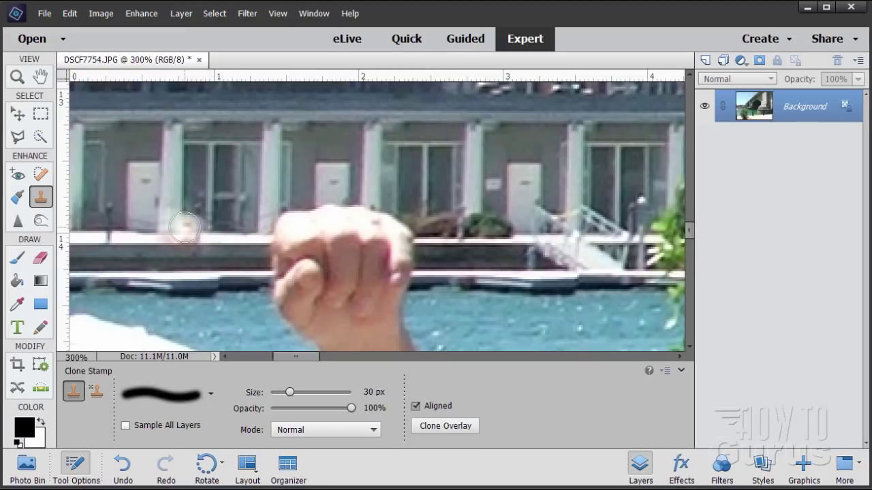
{"action": "key", "text": "bracketleft"}
{"action": "key", "text": "bracketleft"}
{"action": "key", "text": "bracketleft"}
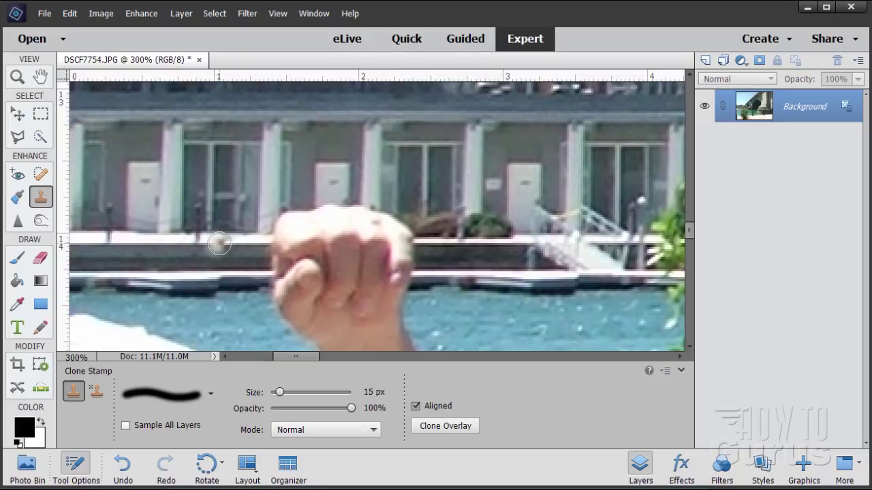
Shrink the Clone Stamp brush to 1 px and enlarge it again to 10 px.
{"action": "key", "text": "bracketleft"}
{"action": "key", "text": "bracketleft"}
{"action": "key", "text": "bracketleft"}
{"action": "key", "text": "bracketleft"}
{"action": "key", "text": "bracketleft"}
{"action": "key", "text": "bracketleft"}
{"action": "key", "text": "bracketleft"}
{"action": "key", "text": "bracketleft"}
{"action": "key", "text": "bracketleft"}
{"action": "key", "text": "bracketleft"}
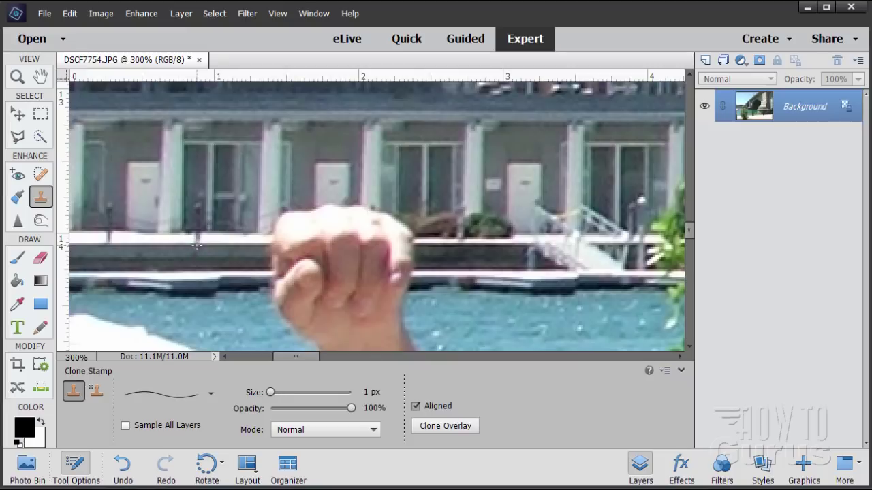
{"action": "key", "text": "bracketright"}
{"action": "key", "text": "bracketright"}
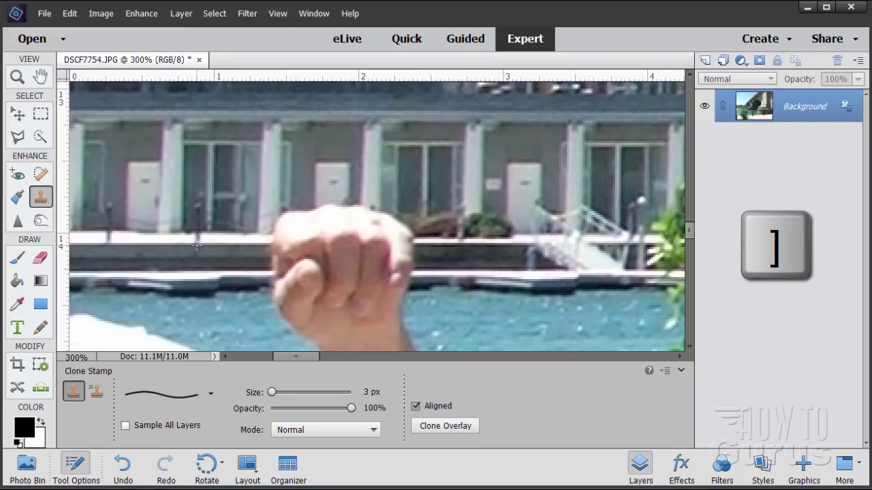
{"action": "key", "text": "bracketright"}
{"action": "key", "text": "bracketright"}
{"action": "key", "text": "bracketright"}
{"action": "key", "text": "bracketright"}
{"action": "key", "text": "bracketright"}
{"action": "key", "text": "bracketright"}
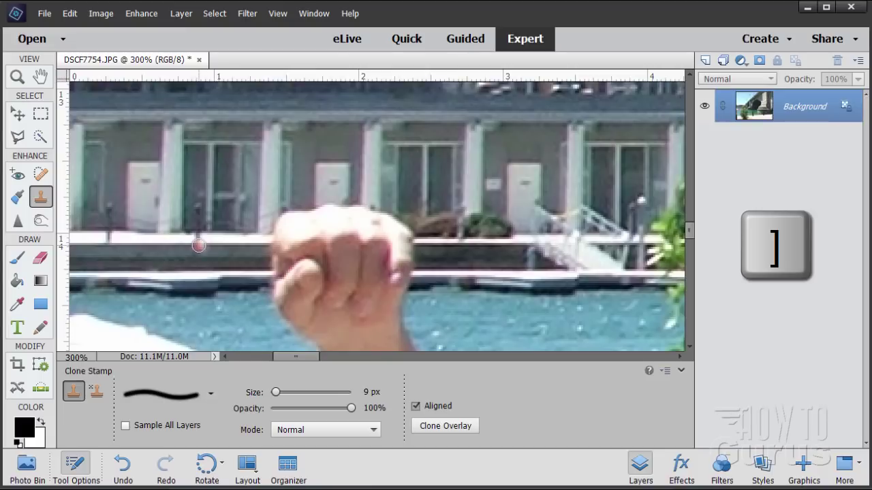
{"action": "key", "text": "bracketright"}
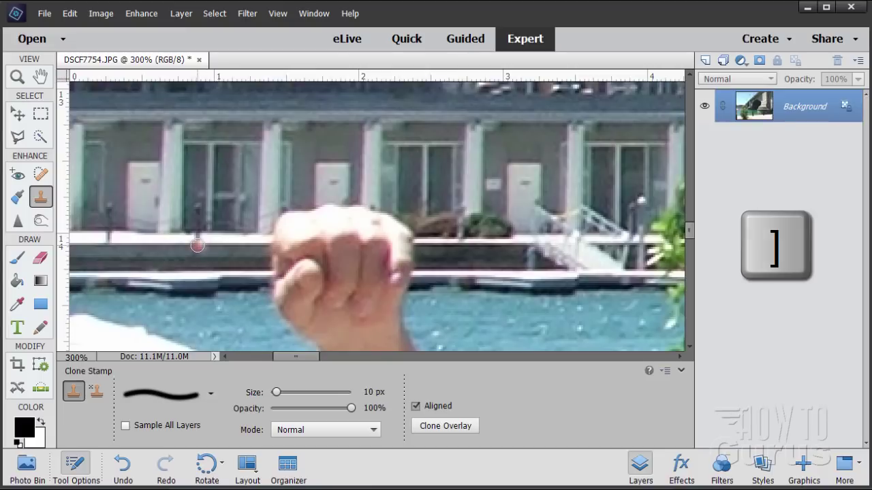
Try cloning a sample of the white ledge onto the fist, and view the Clone Overlay options.
{"action": "key", "text": "alt"}
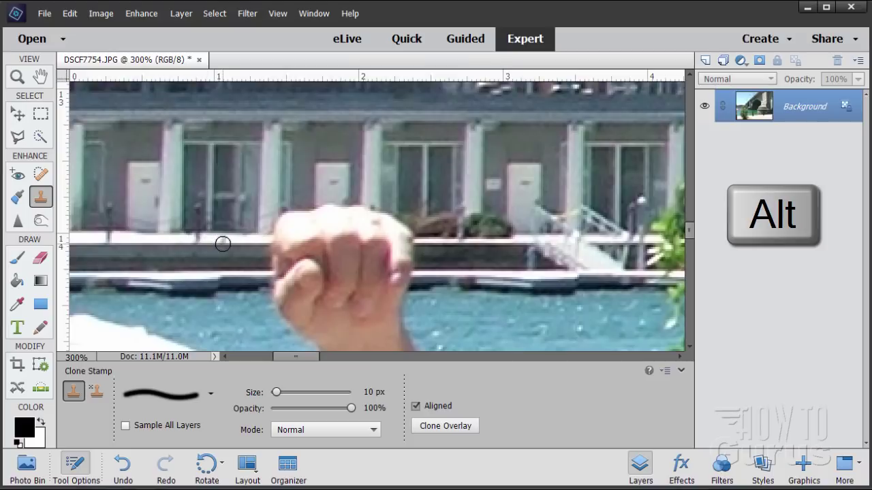
{"action": "left_click", "coordinate": [222, 239], "text": "alt"}
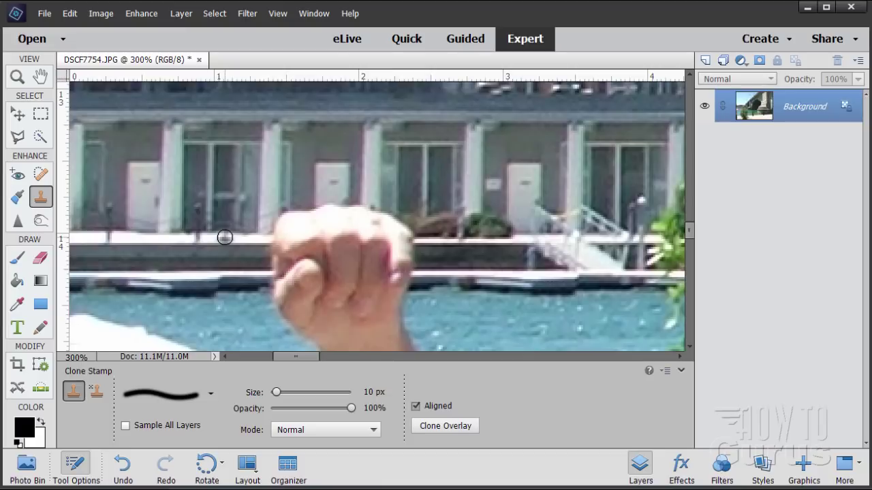
{"action": "left_click", "coordinate": [348, 292]}
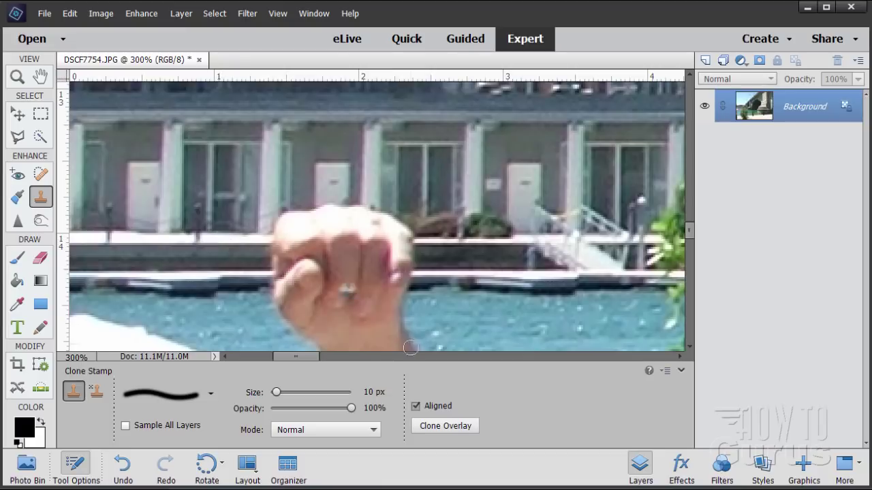
{"action": "left_click", "coordinate": [474, 425]}
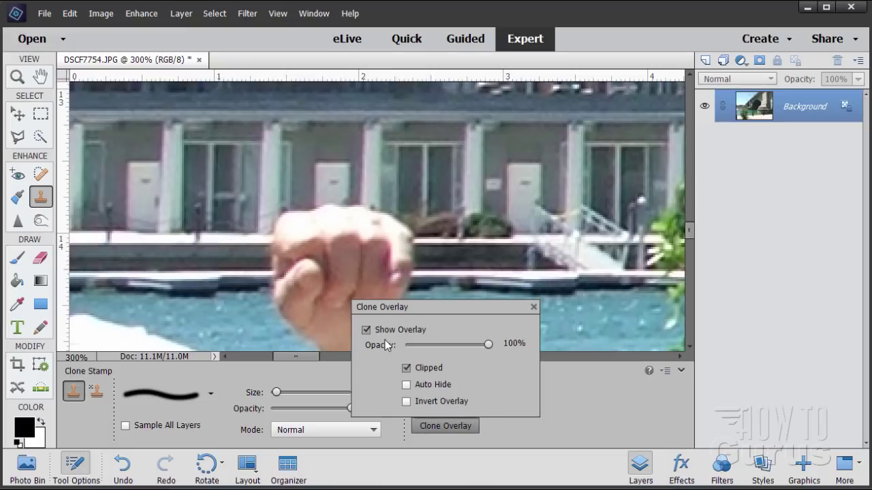
{"action": "left_click", "coordinate": [557, 410]}
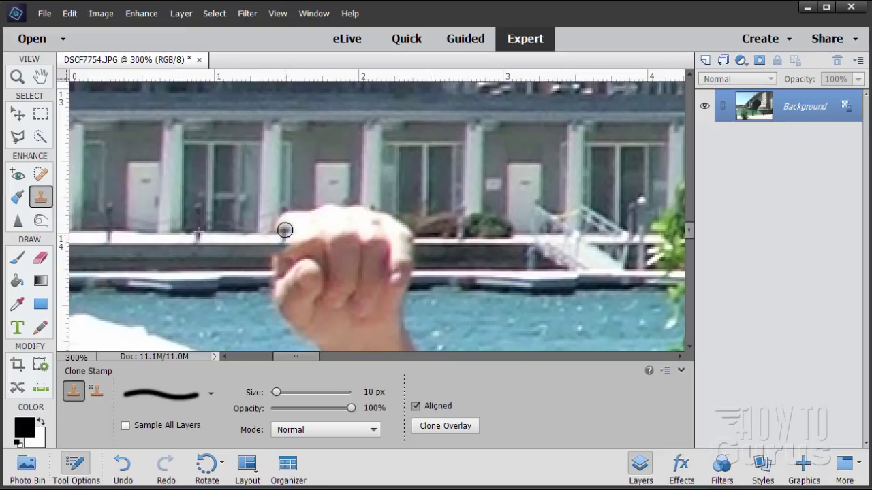
Clone the railing post, ledge and white door from the matching parts of the building over the upper-left part of the fist.
{"action": "mouse_move", "coordinate": [285, 230]}
{"action": "left_mouse_down"}
{"action": "mouse_move", "coordinate": [285, 211]}
{"action": "mouse_move", "coordinate": [284, 243]}
{"action": "mouse_move", "coordinate": [297, 235]}
{"action": "mouse_move", "coordinate": [299, 208]}
{"action": "mouse_move", "coordinate": [301, 241]}
{"action": "left_mouse_up"}
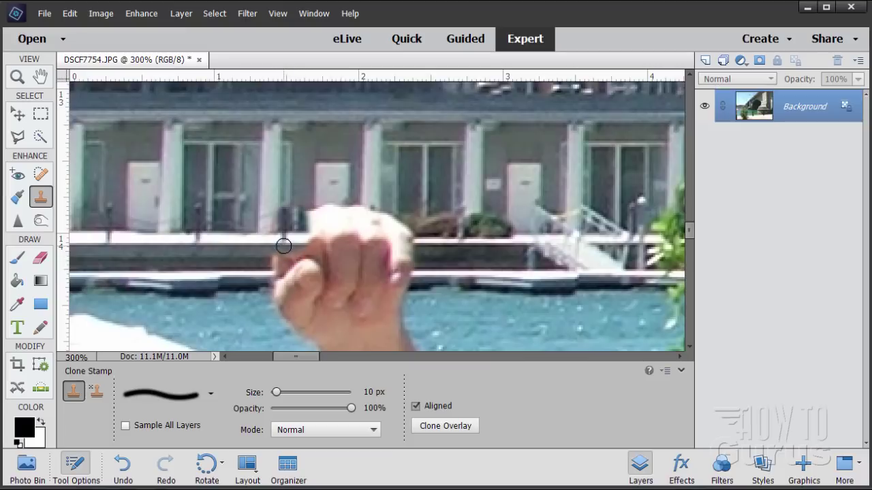
{"action": "mouse_move", "coordinate": [280, 259]}
{"action": "left_mouse_down"}
{"action": "mouse_move", "coordinate": [272, 258]}
{"action": "mouse_move", "coordinate": [292, 260]}
{"action": "mouse_move", "coordinate": [288, 270]}
{"action": "mouse_move", "coordinate": [253, 275]}
{"action": "mouse_move", "coordinate": [306, 266]}
{"action": "mouse_move", "coordinate": [308, 257]}
{"action": "mouse_move", "coordinate": [302, 273]}
{"action": "mouse_move", "coordinate": [314, 268]}
{"action": "left_mouse_up"}
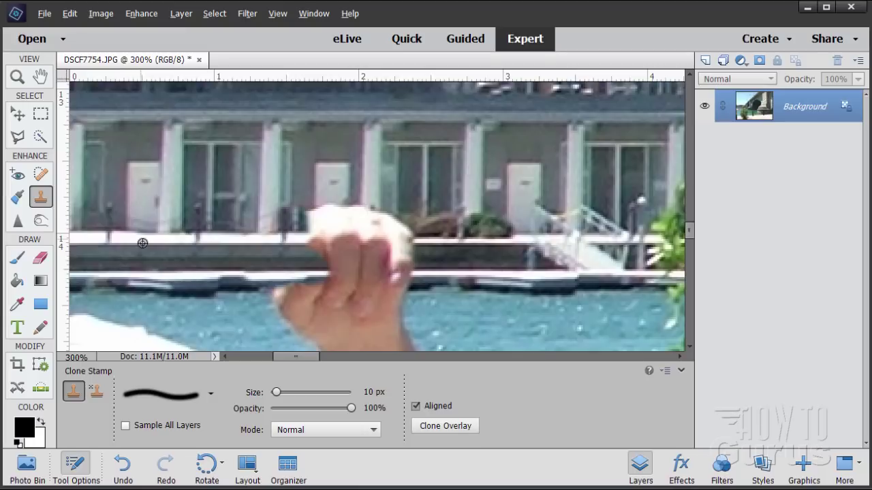
{"action": "left_click", "coordinate": [128, 164], "text": "alt"}
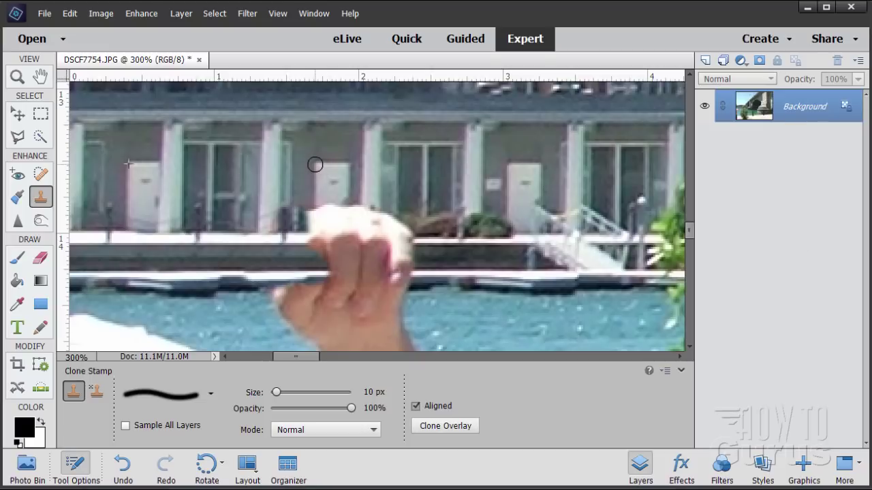
{"action": "mouse_move", "coordinate": [315, 166]}
{"action": "left_mouse_down"}
{"action": "mouse_move", "coordinate": [317, 214]}
{"action": "mouse_move", "coordinate": [304, 224]}
{"action": "mouse_move", "coordinate": [302, 216]}
{"action": "mouse_move", "coordinate": [309, 229]}
{"action": "mouse_move", "coordinate": [321, 212]}
{"action": "mouse_move", "coordinate": [332, 225]}
{"action": "mouse_move", "coordinate": [334, 214]}
{"action": "mouse_move", "coordinate": [317, 243]}
{"action": "mouse_move", "coordinate": [334, 259]}
{"action": "mouse_move", "coordinate": [335, 235]}
{"action": "mouse_move", "coordinate": [329, 263]}
{"action": "mouse_move", "coordinate": [340, 266]}
{"action": "mouse_move", "coordinate": [338, 243]}
{"action": "mouse_move", "coordinate": [344, 250]}
{"action": "left_mouse_up"}
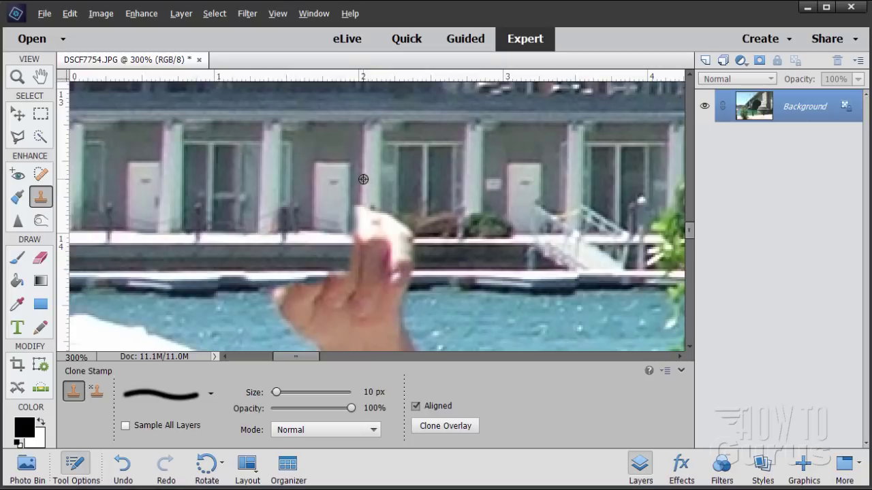
Clone the white pillar and the wall beside it downward over the pale upper tip of the fist, down to the ledge.
{"action": "left_click", "coordinate": [363, 179], "text": "alt"}
{"action": "left_click", "coordinate": [361, 203]}
{"action": "mouse_move", "coordinate": [361, 207]}
{"action": "left_mouse_down"}
{"action": "mouse_move", "coordinate": [357, 228]}
{"action": "mouse_move", "coordinate": [375, 222]}
{"action": "mouse_move", "coordinate": [368, 207]}
{"action": "mouse_move", "coordinate": [372, 217]}
{"action": "left_mouse_up"}
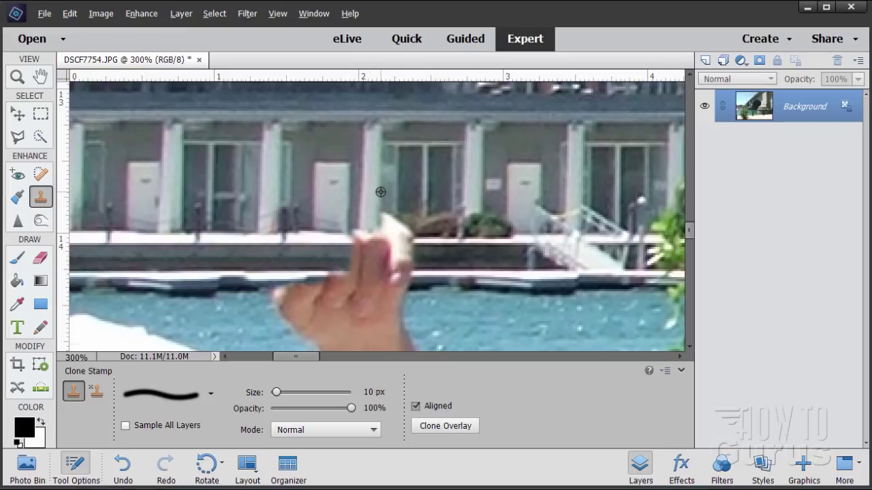
{"action": "left_click", "coordinate": [379, 190], "text": "alt"}
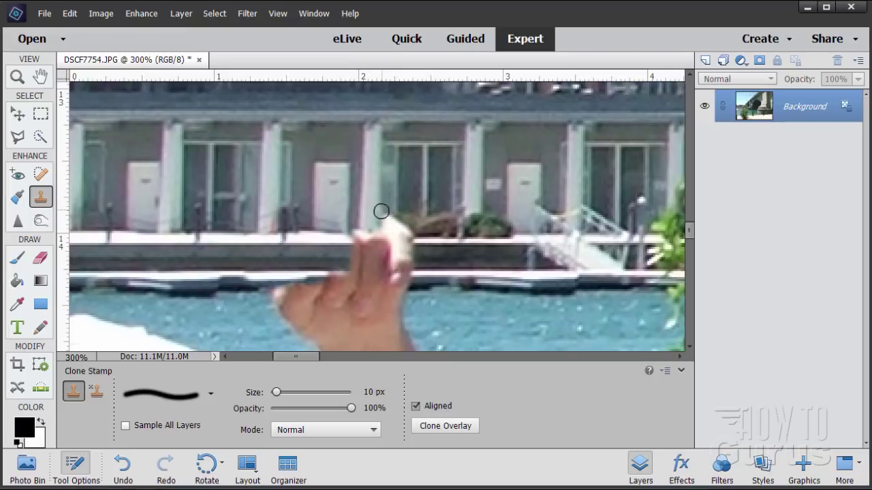
{"action": "mouse_move", "coordinate": [379, 214]}
{"action": "left_mouse_down"}
{"action": "mouse_move", "coordinate": [379, 226]}
{"action": "mouse_move", "coordinate": [392, 219]}
{"action": "mouse_move", "coordinate": [391, 227]}
{"action": "mouse_move", "coordinate": [410, 231]}
{"action": "mouse_move", "coordinate": [404, 235]}
{"action": "left_mouse_up"}
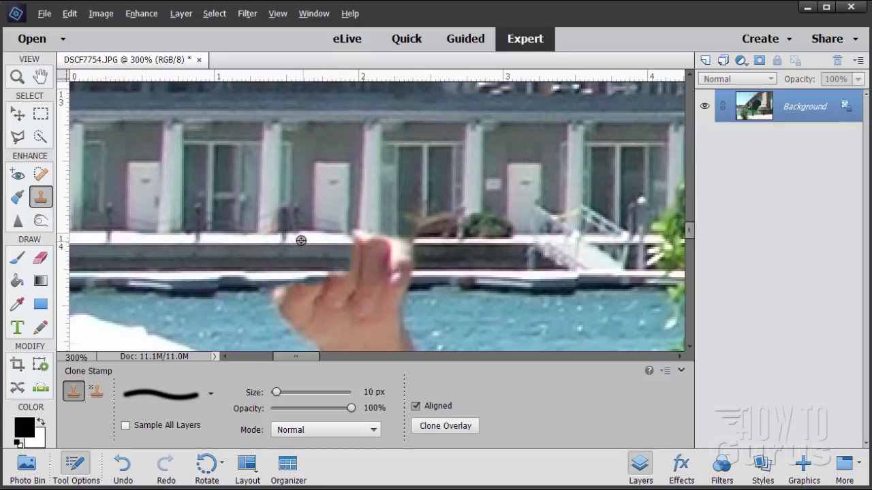
Clone plain wall and ledge over the extra railing post between the third pillar and the white door.
{"action": "left_click", "coordinate": [299, 240], "text": "alt"}
{"action": "key", "text": "alt"}
{"action": "left_click", "coordinate": [301, 184], "text": "alt"}
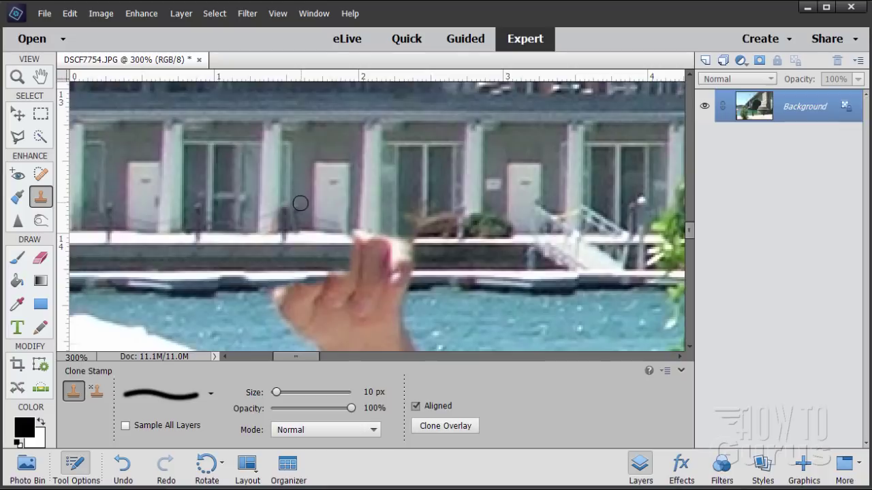
{"action": "left_click_drag", "start_coordinate": [301, 203], "coordinate": [298, 221]}
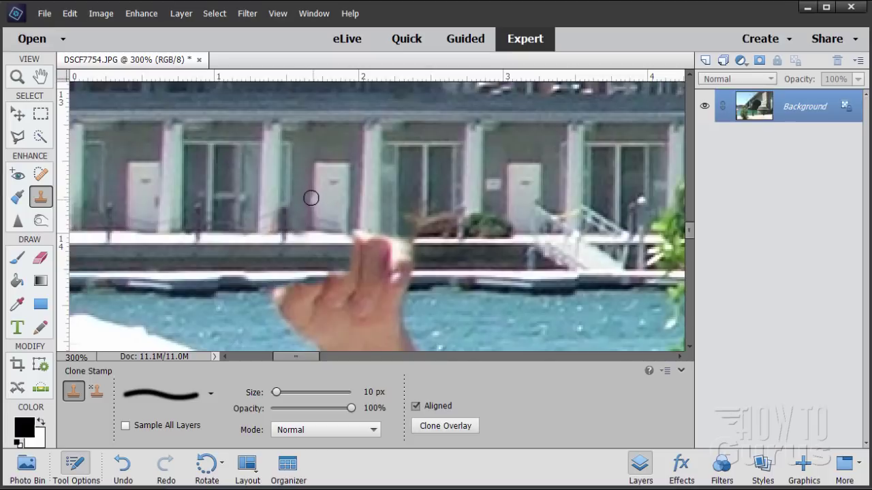
{"action": "left_click", "coordinate": [325, 253], "text": "alt"}
{"action": "left_click", "coordinate": [304, 238]}
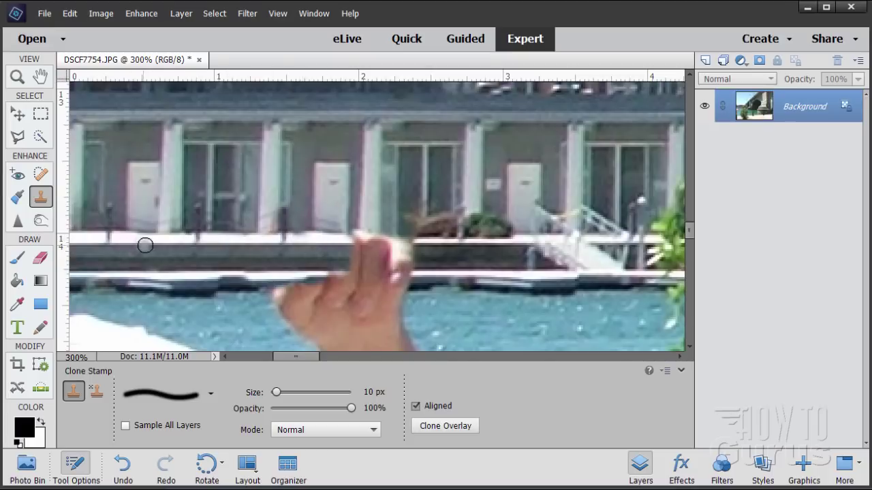
Clone the edge of the white ledge across the top of the fingers to join its two sides.
{"action": "left_click", "coordinate": [91, 230], "text": "alt"}
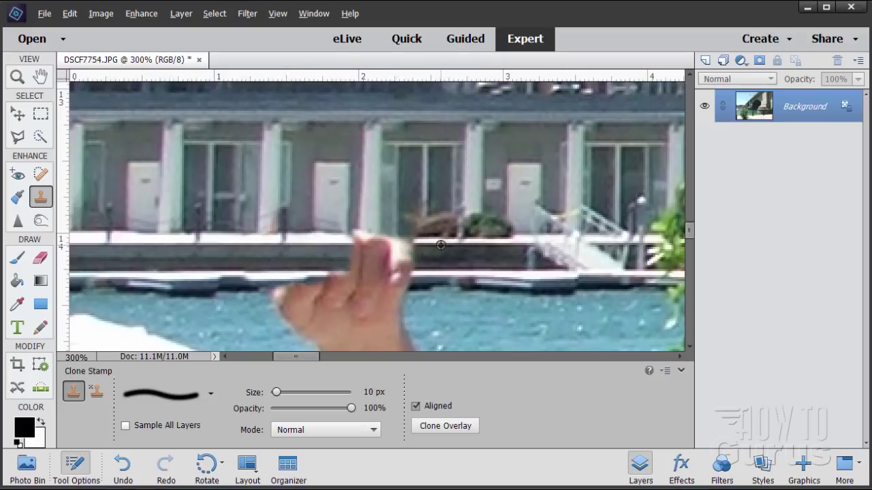
{"action": "mouse_move", "coordinate": [439, 246]}
{"action": "left_mouse_down"}
{"action": "mouse_move", "coordinate": [383, 246]}
{"action": "mouse_move", "coordinate": [439, 248]}
{"action": "left_mouse_up"}
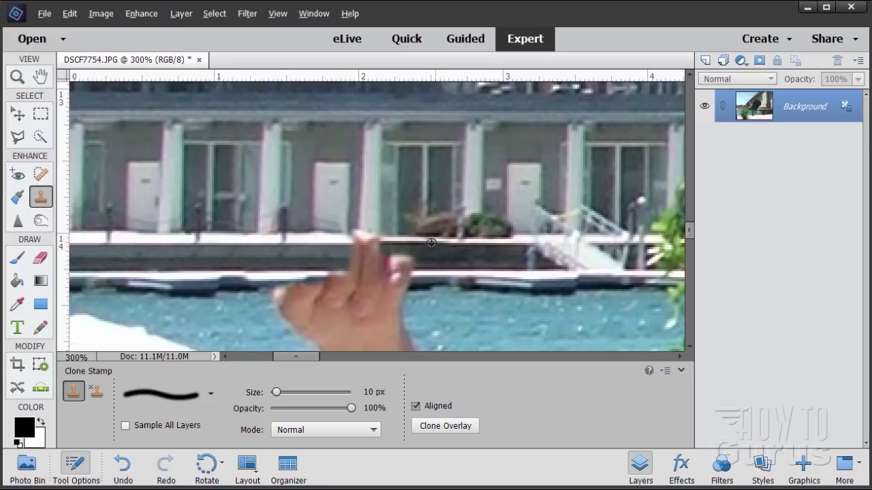
{"action": "mouse_move", "coordinate": [377, 243]}
{"action": "left_mouse_down"}
{"action": "mouse_move", "coordinate": [353, 247]}
{"action": "mouse_move", "coordinate": [392, 245]}
{"action": "left_mouse_up"}
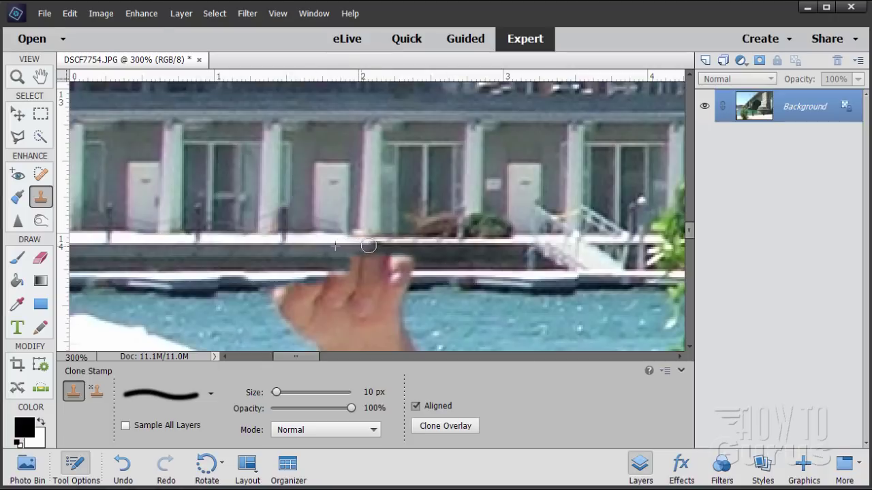
{"action": "left_click", "coordinate": [389, 242]}
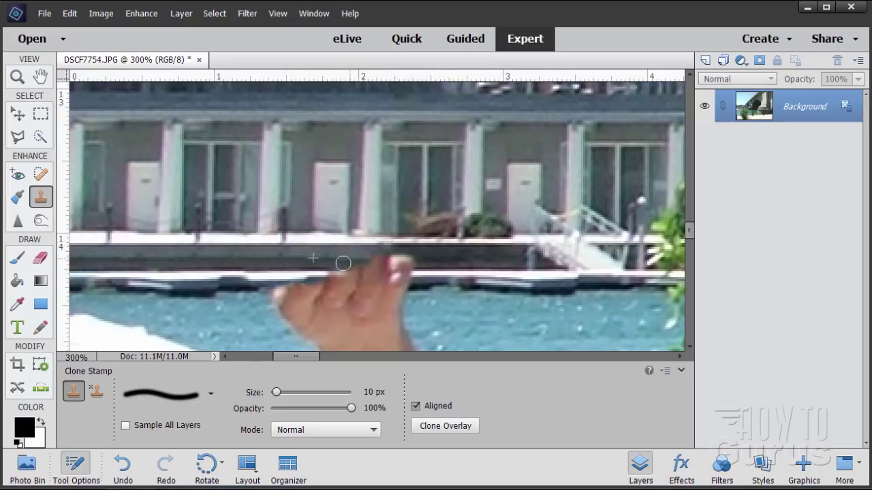
Clone the dark wall below the ledge, the dock edge and the water over the rest of the fist.
{"action": "left_click_drag", "start_coordinate": [344, 263], "coordinate": [361, 269]}
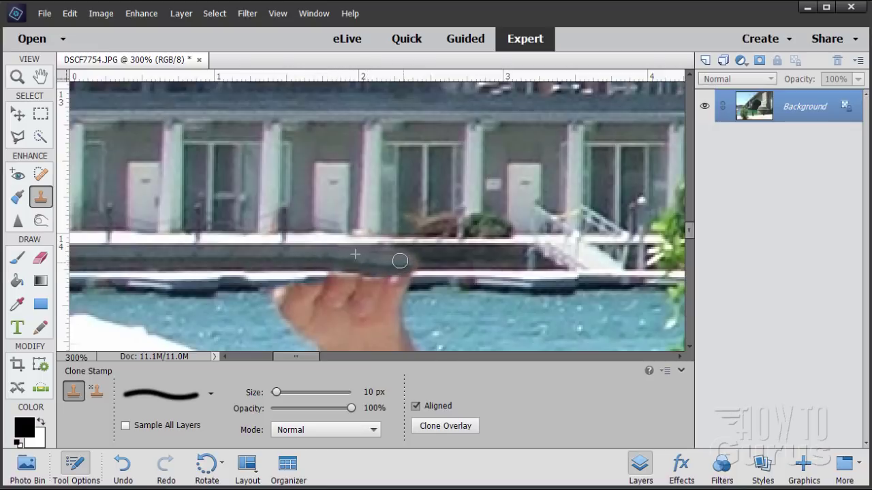
{"action": "left_click_drag", "start_coordinate": [400, 261], "coordinate": [387, 269]}
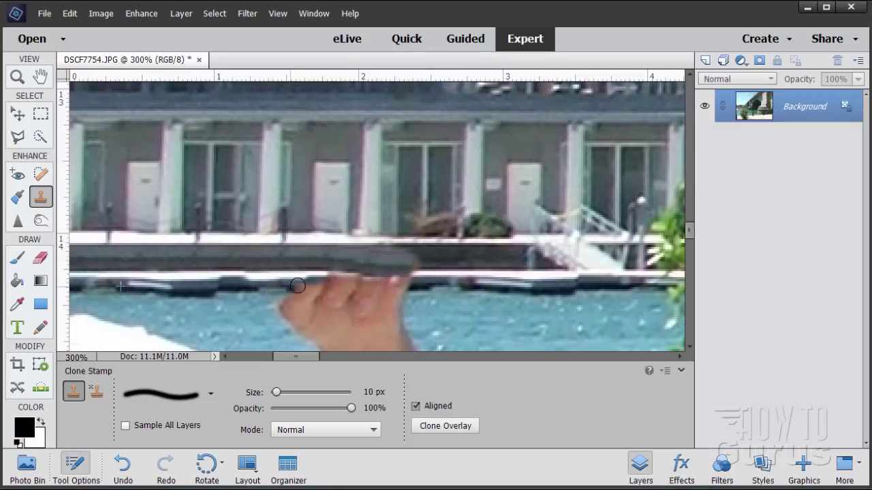
{"action": "mouse_move", "coordinate": [274, 313]}
{"action": "left_mouse_down"}
{"action": "mouse_move", "coordinate": [356, 279]}
{"action": "mouse_move", "coordinate": [327, 280]}
{"action": "left_mouse_up"}
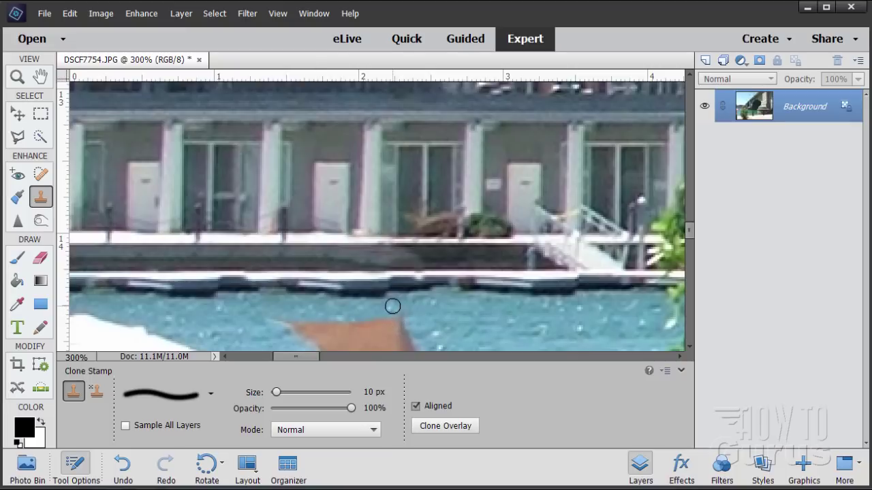
Enlarge the Clone Stamp brush to 25 px and sample the open water beside the forearm.
{"action": "scroll", "coordinate": [409, 260], "scroll_direction": "down", "scroll_amount": 5}
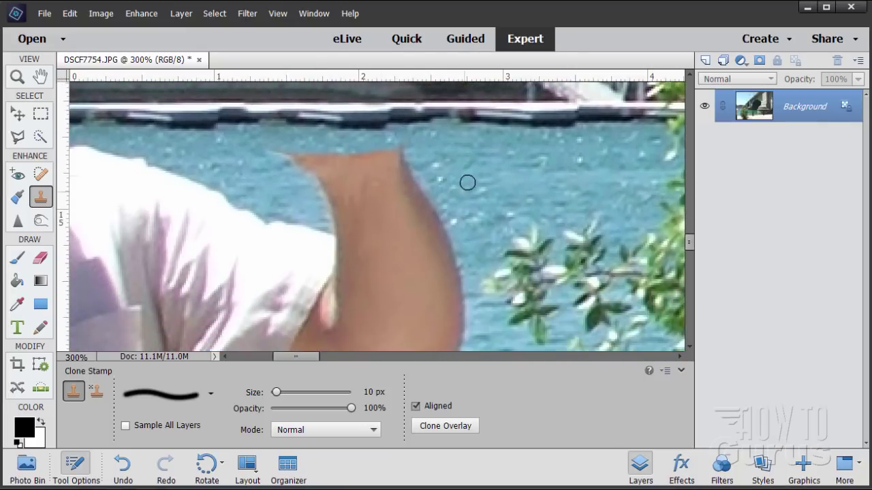
{"action": "key", "text": "bracketright"}
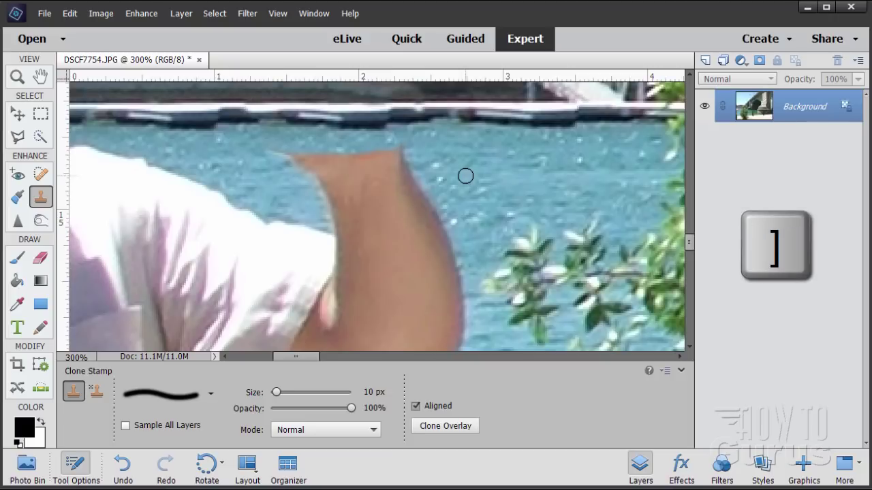
{"action": "key", "text": "bracketright"}
{"action": "key", "text": "bracketright"}
{"action": "key", "text": "bracketright"}
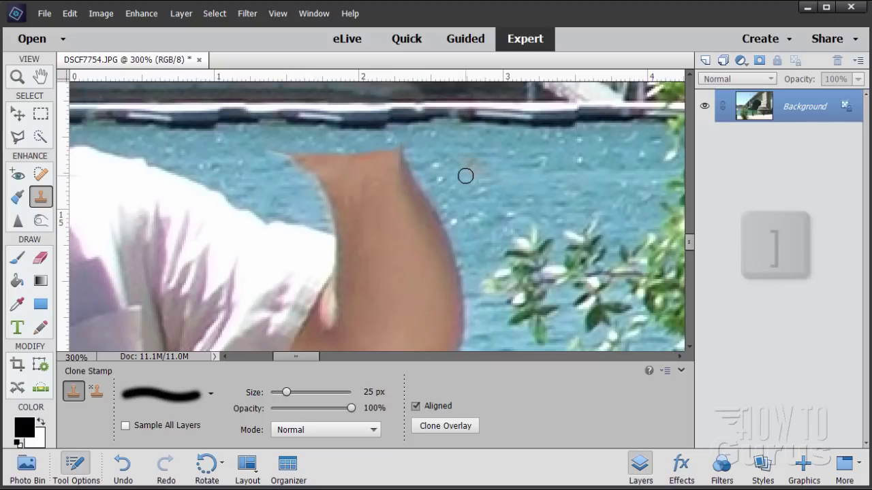
{"action": "left_click", "coordinate": [467, 204], "text": "alt"}
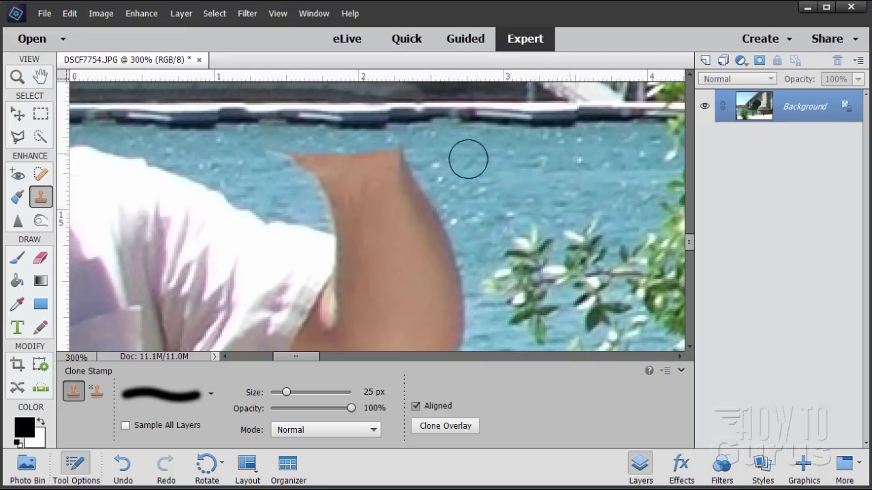
Sample open water between the forearm and the bush and clone it over the wrist and upper forearm.
{"action": "scroll", "coordinate": [470, 158], "scroll_direction": "down", "scroll_amount": 1}
{"action": "scroll", "coordinate": [478, 161], "scroll_direction": "down", "scroll_amount": 10}
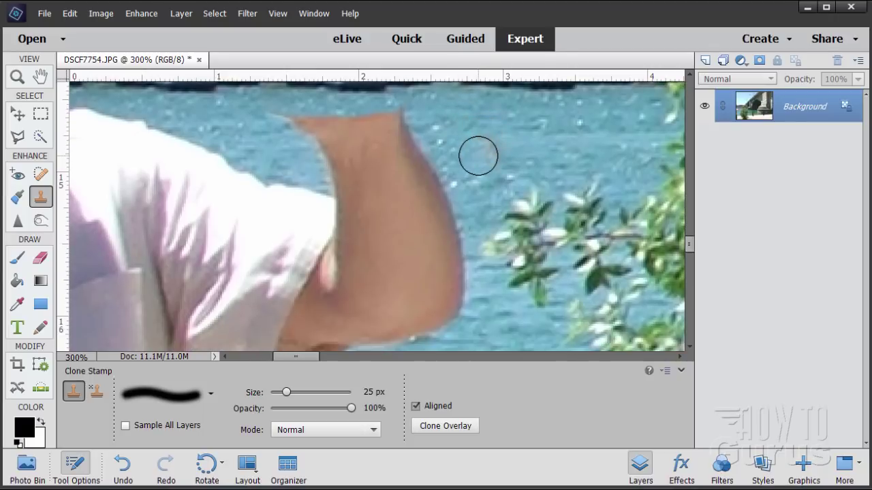
{"action": "scroll", "coordinate": [497, 166], "scroll_direction": "down", "scroll_amount": 15}
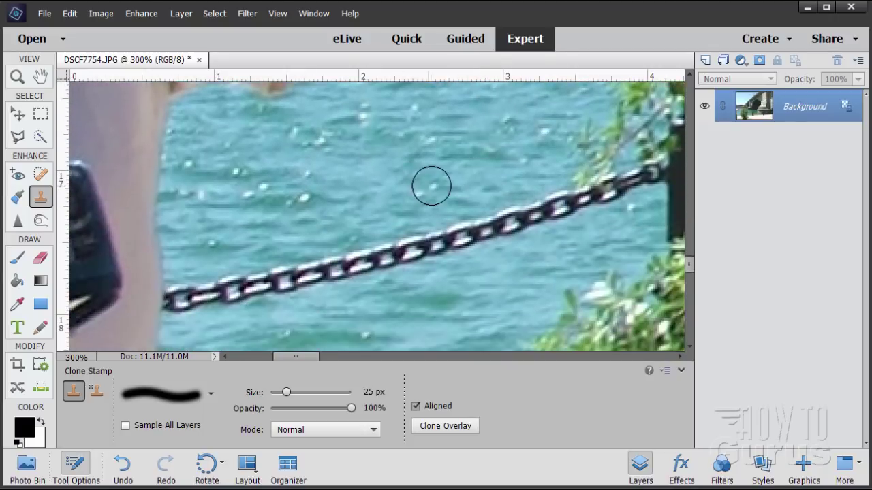
{"action": "scroll", "coordinate": [431, 185], "scroll_direction": "up", "scroll_amount": 20}
{"action": "scroll", "coordinate": [439, 197], "scroll_direction": "down", "scroll_amount": 5}
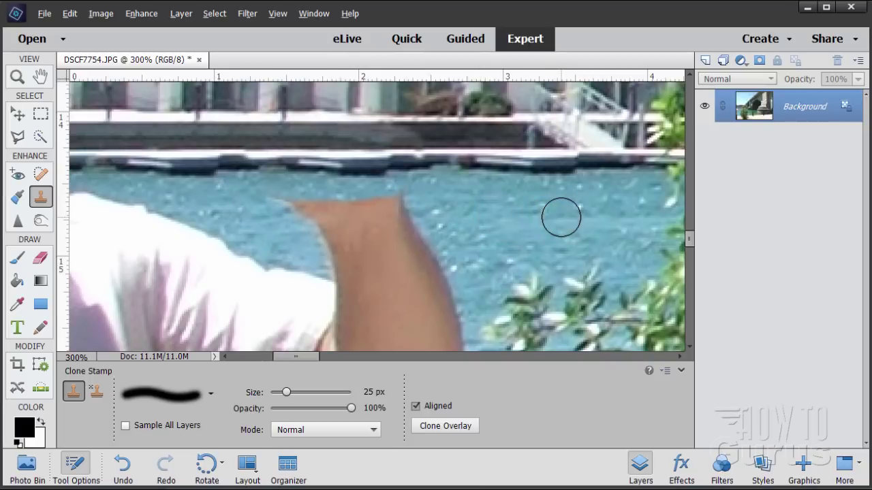
{"action": "left_click", "coordinate": [557, 212], "text": "alt"}
{"action": "mouse_move", "coordinate": [433, 211]}
{"action": "left_mouse_down"}
{"action": "mouse_move", "coordinate": [359, 206]}
{"action": "mouse_move", "coordinate": [409, 216]}
{"action": "mouse_move", "coordinate": [403, 227]}
{"action": "mouse_move", "coordinate": [416, 241]}
{"action": "mouse_move", "coordinate": [333, 234]}
{"action": "mouse_move", "coordinate": [320, 216]}
{"action": "mouse_move", "coordinate": [297, 207]}
{"action": "left_mouse_up"}
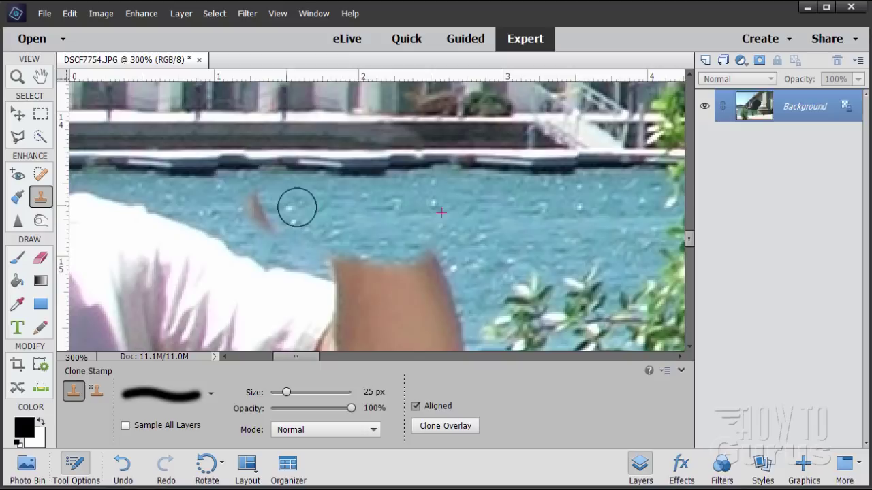
Clone clean water over the stray piece of arm copied into the water above the shirt.
{"action": "left_click", "coordinate": [517, 206], "text": "alt"}
{"action": "left_click", "coordinate": [270, 216]}
{"action": "left_click", "coordinate": [282, 220]}
{"action": "left_click", "coordinate": [243, 206]}
{"action": "left_click", "coordinate": [233, 207]}
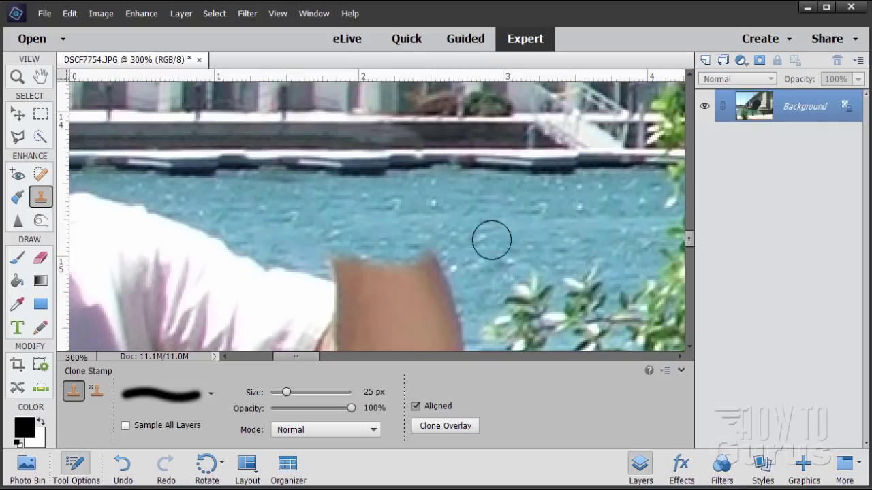
Clone water over the top of the white shirt out to the photo's left edge.
{"action": "left_click", "coordinate": [534, 213], "text": "alt"}
{"action": "mouse_move", "coordinate": [186, 218]}
{"action": "left_mouse_down"}
{"action": "mouse_move", "coordinate": [219, 221]}
{"action": "mouse_move", "coordinate": [79, 215]}
{"action": "mouse_move", "coordinate": [100, 202]}
{"action": "left_mouse_up"}
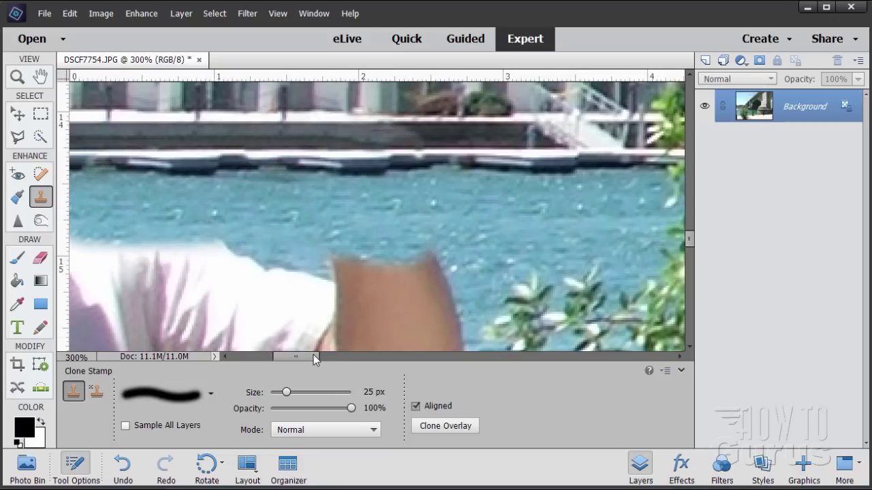
{"action": "left_click_drag", "start_coordinate": [315, 356], "coordinate": [304, 361]}
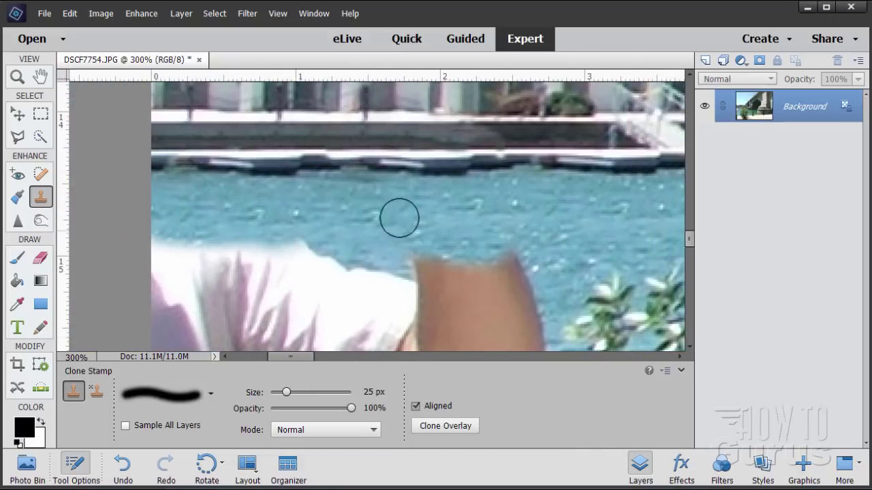
{"action": "left_click", "coordinate": [579, 217]}
{"action": "mouse_move", "coordinate": [299, 234]}
{"action": "left_mouse_down"}
{"action": "mouse_move", "coordinate": [198, 238]}
{"action": "mouse_move", "coordinate": [307, 233]}
{"action": "mouse_move", "coordinate": [142, 240]}
{"action": "left_mouse_up"}
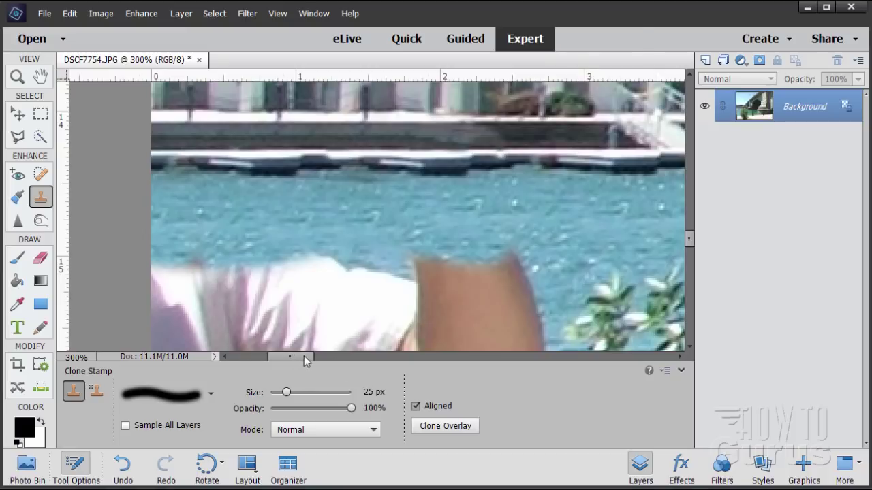
Clone water in successive strokes down the forearm and over the adjoining corner of the white sleeve.
{"action": "mouse_move", "coordinate": [304, 357]}
{"action": "left_mouse_down"}
{"action": "mouse_move", "coordinate": [424, 348]}
{"action": "mouse_move", "coordinate": [296, 362]}
{"action": "mouse_move", "coordinate": [322, 362]}
{"action": "left_mouse_up"}
{"action": "scroll", "coordinate": [380, 270], "scroll_direction": "down", "scroll_amount": 2}
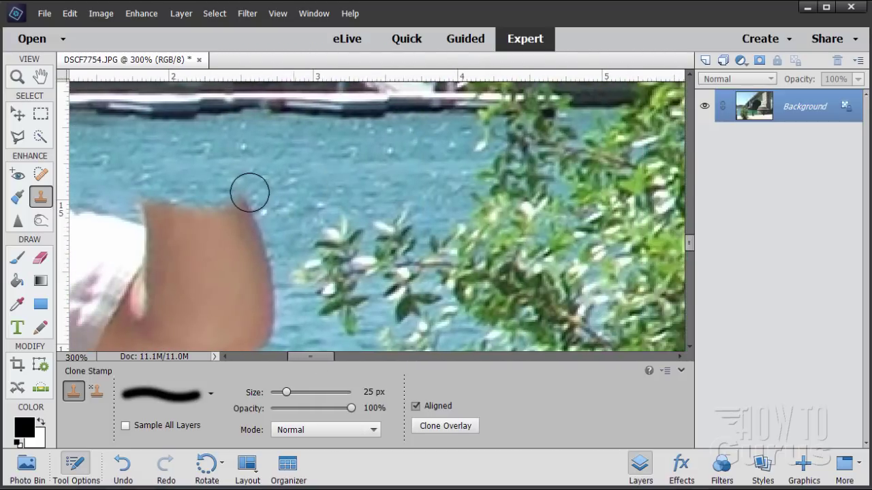
{"action": "mouse_move", "coordinate": [252, 205]}
{"action": "left_mouse_down"}
{"action": "mouse_move", "coordinate": [218, 200]}
{"action": "mouse_move", "coordinate": [153, 214]}
{"action": "left_mouse_up"}
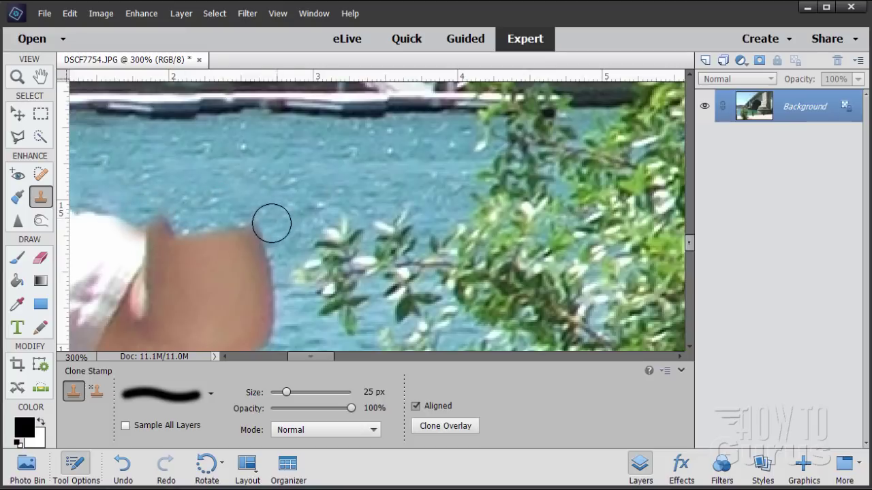
{"action": "left_click_drag", "start_coordinate": [272, 224], "coordinate": [157, 222]}
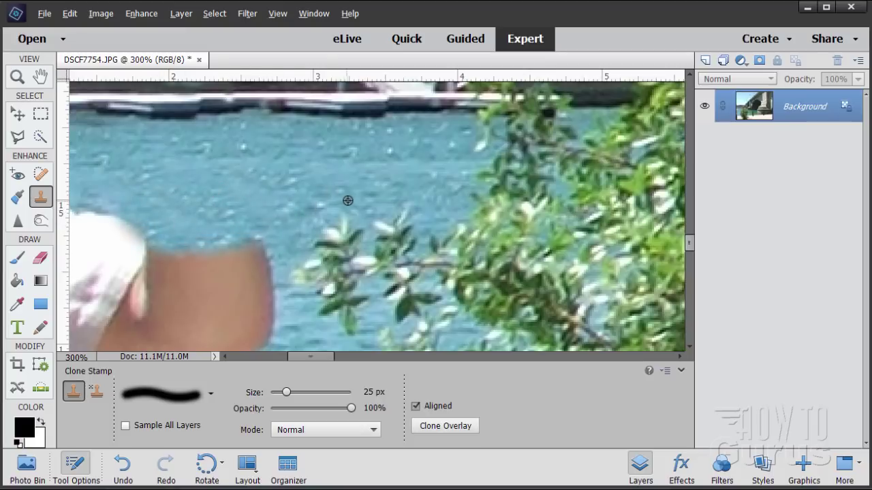
{"action": "mouse_move", "coordinate": [303, 222]}
{"action": "left_mouse_down"}
{"action": "mouse_move", "coordinate": [260, 240]}
{"action": "mouse_move", "coordinate": [184, 248]}
{"action": "mouse_move", "coordinate": [155, 244]}
{"action": "mouse_move", "coordinate": [154, 230]}
{"action": "mouse_move", "coordinate": [123, 230]}
{"action": "mouse_move", "coordinate": [126, 251]}
{"action": "left_mouse_up"}
Clone water over the remaining upper part of the shirt and remove the stray dark spot above the bush.
{"action": "left_click_drag", "start_coordinate": [323, 355], "coordinate": [300, 357]}
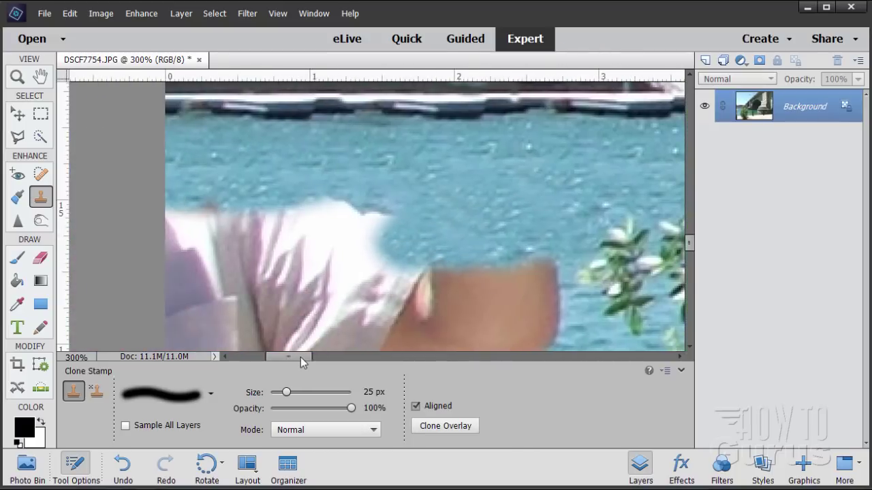
{"action": "mouse_move", "coordinate": [427, 204]}
{"action": "left_mouse_down"}
{"action": "mouse_move", "coordinate": [339, 214]}
{"action": "mouse_move", "coordinate": [325, 242]}
{"action": "mouse_move", "coordinate": [360, 260]}
{"action": "mouse_move", "coordinate": [316, 227]}
{"action": "mouse_move", "coordinate": [288, 238]}
{"action": "mouse_move", "coordinate": [269, 215]}
{"action": "mouse_move", "coordinate": [194, 211]}
{"action": "left_mouse_up"}
{"action": "mouse_move", "coordinate": [273, 222]}
{"action": "left_mouse_down"}
{"action": "mouse_move", "coordinate": [181, 249]}
{"action": "mouse_move", "coordinate": [162, 240]}
{"action": "mouse_move", "coordinate": [163, 202]}
{"action": "left_mouse_up"}
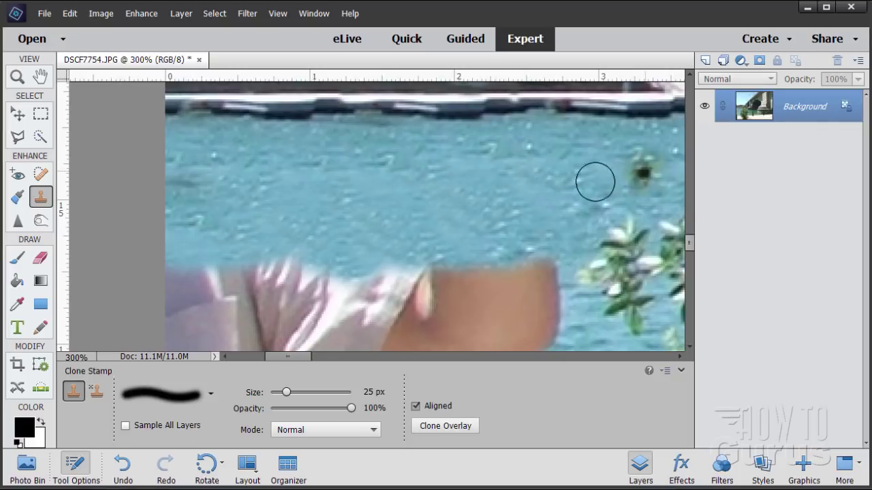
{"action": "left_click", "coordinate": [642, 174]}
{"action": "left_click", "coordinate": [523, 190], "text": "alt"}
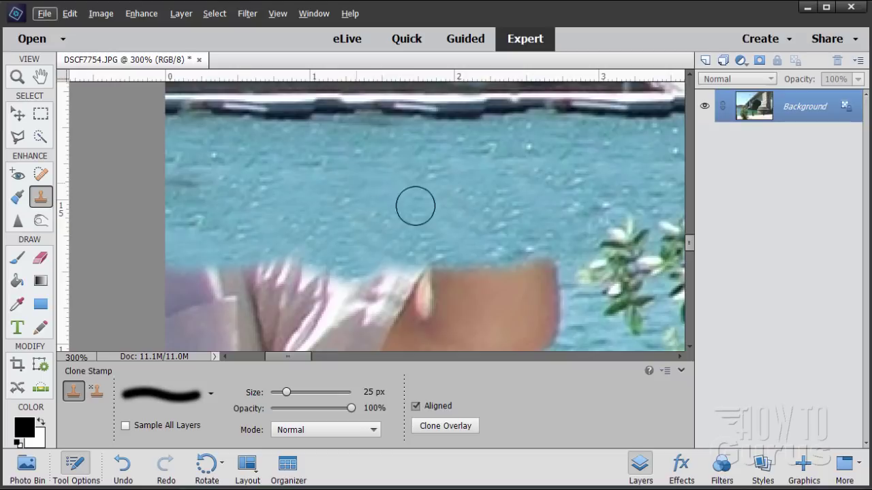
Clone water over the lower sleeve edge and the underside of the arm and elbow, replacing the leaves copied in by mistake.
{"action": "left_click_drag", "start_coordinate": [297, 357], "coordinate": [310, 357]}
{"action": "scroll", "coordinate": [454, 277], "scroll_direction": "down", "scroll_amount": 4}
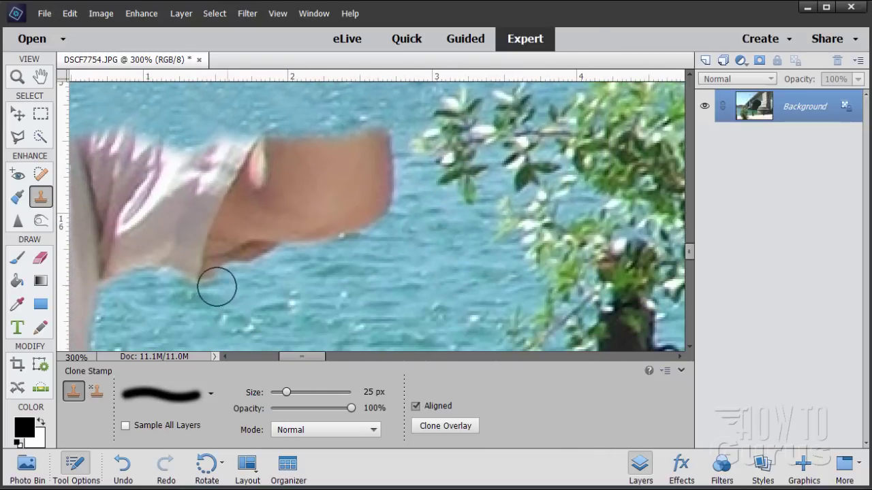
{"action": "mouse_move", "coordinate": [217, 286]}
{"action": "left_mouse_down"}
{"action": "mouse_move", "coordinate": [257, 264]}
{"action": "mouse_move", "coordinate": [233, 254]}
{"action": "mouse_move", "coordinate": [194, 266]}
{"action": "mouse_move", "coordinate": [245, 285]}
{"action": "mouse_move", "coordinate": [256, 254]}
{"action": "mouse_move", "coordinate": [281, 293]}
{"action": "mouse_move", "coordinate": [262, 289]}
{"action": "mouse_move", "coordinate": [267, 280]}
{"action": "mouse_move", "coordinate": [412, 260]}
{"action": "mouse_move", "coordinate": [429, 299]}
{"action": "left_mouse_up"}
{"action": "left_click", "coordinate": [454, 297], "text": "alt"}
{"action": "key", "text": "ctrl+z"}
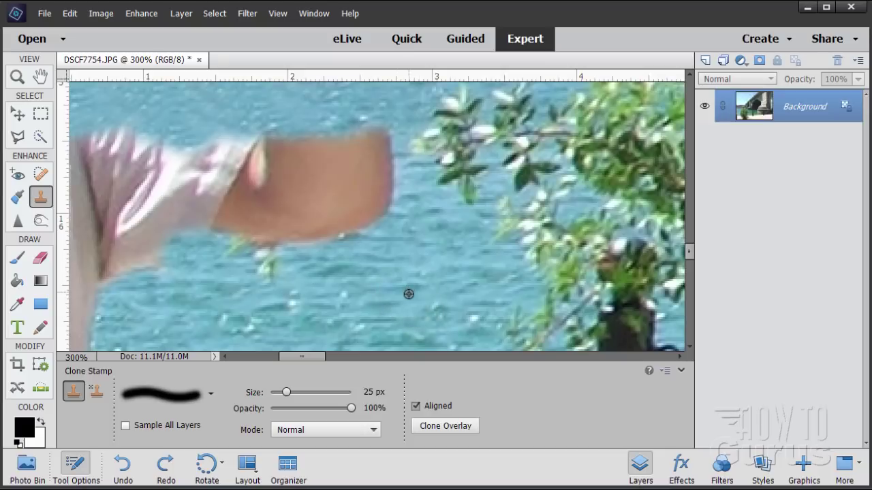
{"action": "mouse_move", "coordinate": [329, 280]}
{"action": "left_mouse_down"}
{"action": "mouse_move", "coordinate": [278, 251]}
{"action": "mouse_move", "coordinate": [277, 271]}
{"action": "mouse_move", "coordinate": [256, 270]}
{"action": "mouse_move", "coordinate": [259, 251]}
{"action": "mouse_move", "coordinate": [299, 233]}
{"action": "left_mouse_up"}
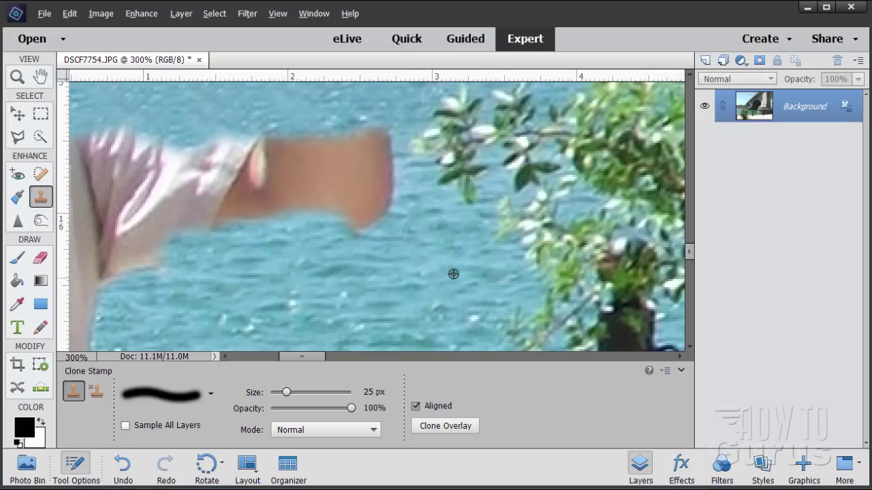
{"action": "left_click_drag", "start_coordinate": [355, 227], "coordinate": [251, 234]}
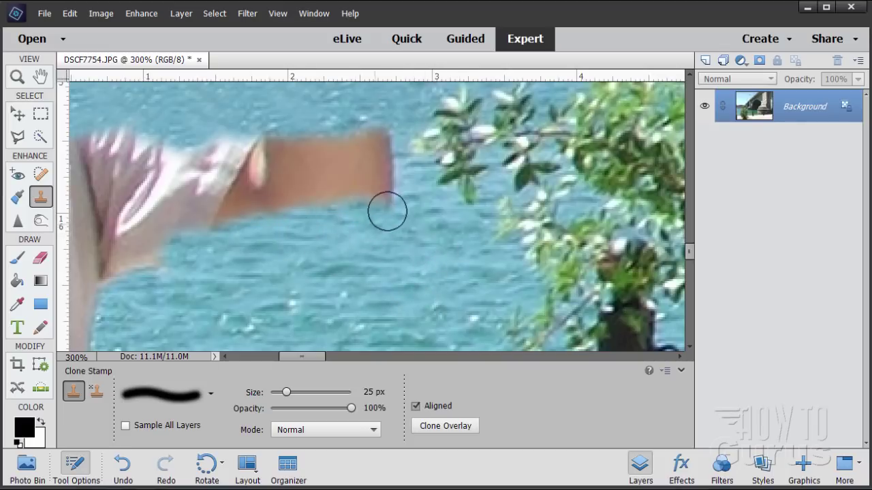
Clone water over the forearm and the underside of the white sleeve.
{"action": "mouse_move", "coordinate": [387, 212]}
{"action": "left_mouse_down"}
{"action": "mouse_move", "coordinate": [356, 205]}
{"action": "mouse_move", "coordinate": [265, 216]}
{"action": "mouse_move", "coordinate": [184, 231]}
{"action": "mouse_move", "coordinate": [156, 254]}
{"action": "mouse_move", "coordinate": [113, 258]}
{"action": "left_mouse_up"}
{"action": "left_click_drag", "start_coordinate": [401, 184], "coordinate": [221, 186]}
{"action": "mouse_move", "coordinate": [395, 179]}
{"action": "left_mouse_down"}
{"action": "mouse_move", "coordinate": [373, 156]}
{"action": "mouse_move", "coordinate": [368, 173]}
{"action": "mouse_move", "coordinate": [377, 143]}
{"action": "mouse_move", "coordinate": [370, 156]}
{"action": "mouse_move", "coordinate": [327, 156]}
{"action": "left_mouse_up"}
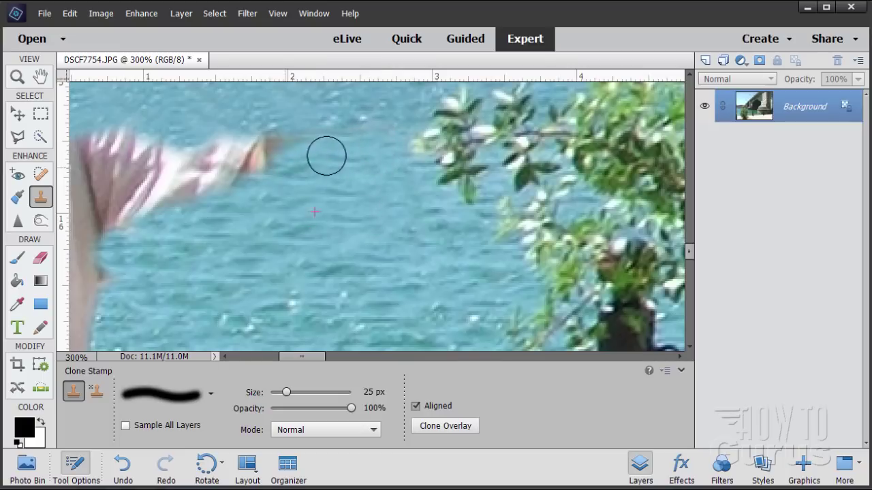
Clone water over the outer part of the sleeve and the stray spots left along its upper edge.
{"action": "left_click", "coordinate": [379, 191], "text": "alt"}
{"action": "mouse_move", "coordinate": [278, 189]}
{"action": "left_mouse_down"}
{"action": "mouse_move", "coordinate": [279, 164]}
{"action": "mouse_move", "coordinate": [262, 138]}
{"action": "mouse_move", "coordinate": [228, 139]}
{"action": "mouse_move", "coordinate": [171, 176]}
{"action": "left_mouse_up"}
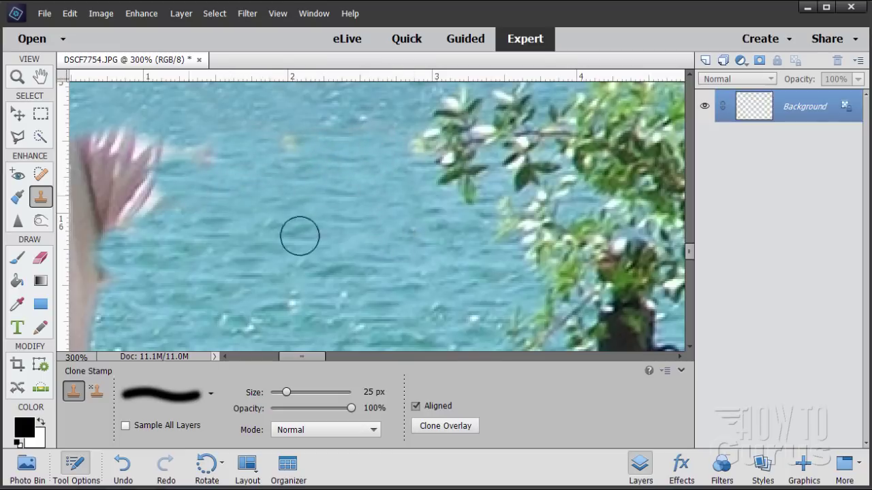
{"action": "left_click", "coordinate": [317, 178], "text": "alt"}
{"action": "left_click_drag", "start_coordinate": [293, 142], "coordinate": [175, 152]}
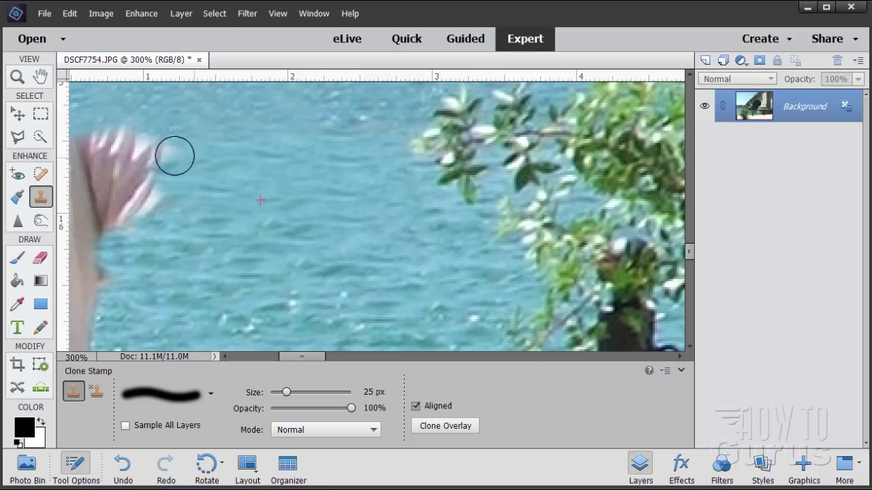
Clone water over the remaining shoulder and side of the shirt out to the photo's left edge.
{"action": "mouse_move", "coordinate": [145, 248]}
{"action": "left_mouse_down"}
{"action": "mouse_move", "coordinate": [99, 239]}
{"action": "mouse_move", "coordinate": [134, 175]}
{"action": "mouse_move", "coordinate": [99, 165]}
{"action": "mouse_move", "coordinate": [173, 146]}
{"action": "left_mouse_up"}
{"action": "left_click", "coordinate": [310, 244], "text": "alt"}
{"action": "mouse_move", "coordinate": [140, 260]}
{"action": "left_mouse_down"}
{"action": "mouse_move", "coordinate": [115, 268]}
{"action": "mouse_move", "coordinate": [88, 226]}
{"action": "left_mouse_up"}
{"action": "left_click_drag", "start_coordinate": [295, 358], "coordinate": [278, 359]}
{"action": "mouse_move", "coordinate": [277, 264]}
{"action": "left_mouse_down"}
{"action": "mouse_move", "coordinate": [263, 222]}
{"action": "mouse_move", "coordinate": [253, 136]}
{"action": "left_mouse_up"}
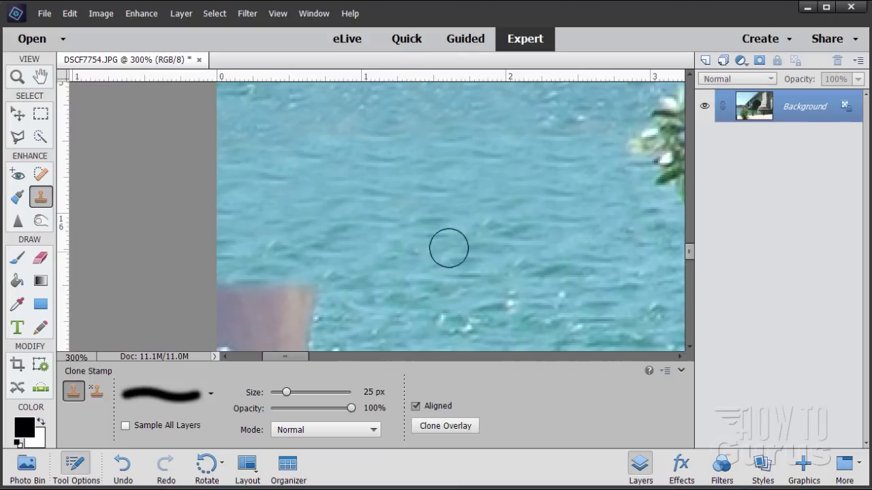
Clone water over the man's lower torso down to just above the end of the upper chain.
{"action": "scroll", "coordinate": [477, 205], "scroll_direction": "down", "scroll_amount": 5}
{"action": "left_click", "coordinate": [436, 178], "text": "alt"}
{"action": "mouse_move", "coordinate": [307, 184]}
{"action": "left_mouse_down"}
{"action": "mouse_move", "coordinate": [212, 197]}
{"action": "mouse_move", "coordinate": [257, 189]}
{"action": "mouse_move", "coordinate": [258, 160]}
{"action": "mouse_move", "coordinate": [341, 147]}
{"action": "mouse_move", "coordinate": [304, 146]}
{"action": "left_mouse_up"}
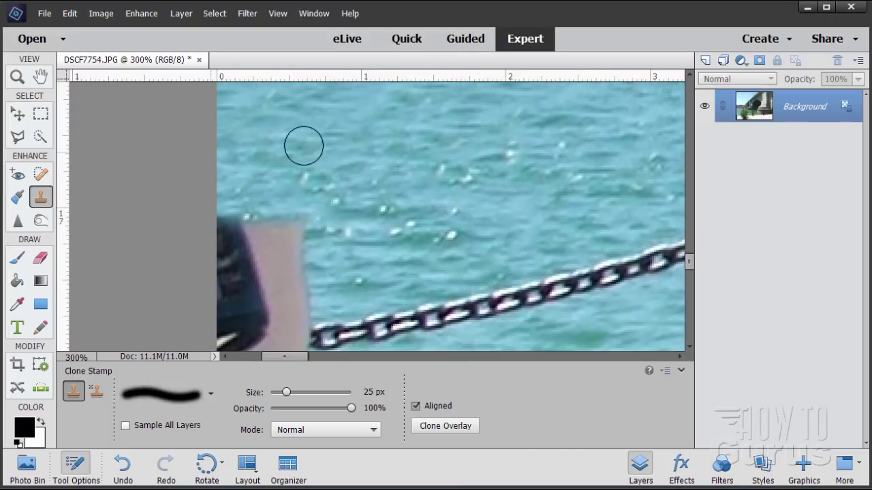
{"action": "left_click", "coordinate": [336, 261], "text": "alt"}
{"action": "mouse_move", "coordinate": [232, 293]}
{"action": "left_mouse_down"}
{"action": "mouse_move", "coordinate": [311, 266]}
{"action": "mouse_move", "coordinate": [329, 230]}
{"action": "mouse_move", "coordinate": [247, 224]}
{"action": "mouse_move", "coordinate": [256, 225]}
{"action": "left_mouse_up"}
{"action": "scroll", "coordinate": [397, 227], "scroll_direction": "down", "scroll_amount": 2}
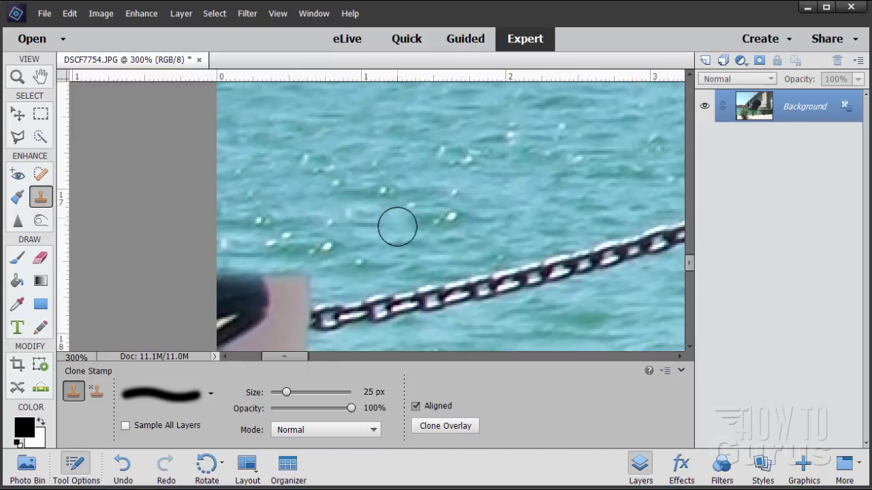
Clone water over the dark bag and pale clothing beside the end of the upper chain.
{"action": "scroll", "coordinate": [397, 226], "scroll_direction": "down", "scroll_amount": 2}
{"action": "mouse_move", "coordinate": [295, 357]}
{"action": "left_mouse_down"}
{"action": "mouse_move", "coordinate": [277, 356]}
{"action": "mouse_move", "coordinate": [299, 358]}
{"action": "left_mouse_up"}
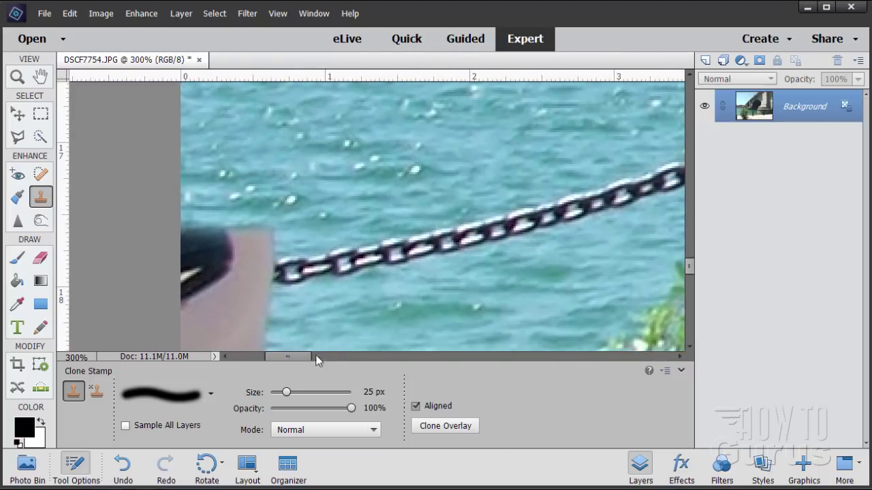
{"action": "left_click", "coordinate": [308, 228], "text": "alt"}
{"action": "mouse_move", "coordinate": [266, 250]}
{"action": "left_mouse_down"}
{"action": "mouse_move", "coordinate": [284, 236]}
{"action": "mouse_move", "coordinate": [168, 258]}
{"action": "left_mouse_up"}
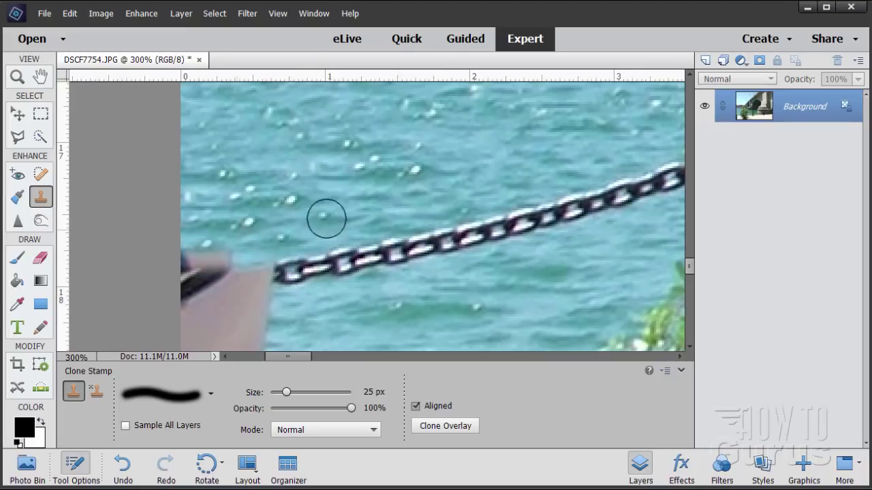
{"action": "mouse_move", "coordinate": [245, 243]}
{"action": "left_mouse_down"}
{"action": "mouse_move", "coordinate": [249, 267]}
{"action": "mouse_move", "coordinate": [225, 254]}
{"action": "mouse_move", "coordinate": [160, 255]}
{"action": "mouse_move", "coordinate": [161, 277]}
{"action": "left_mouse_up"}
Clone water over the pale clothing below the upper chain's end, out to the photo's left edge.
{"action": "scroll", "coordinate": [259, 279], "scroll_direction": "down", "scroll_amount": 3}
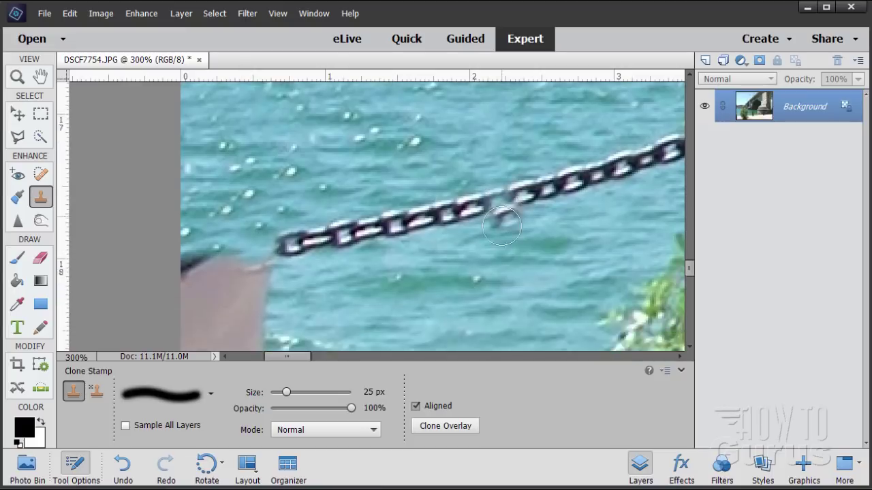
{"action": "left_click", "coordinate": [327, 246], "text": "alt"}
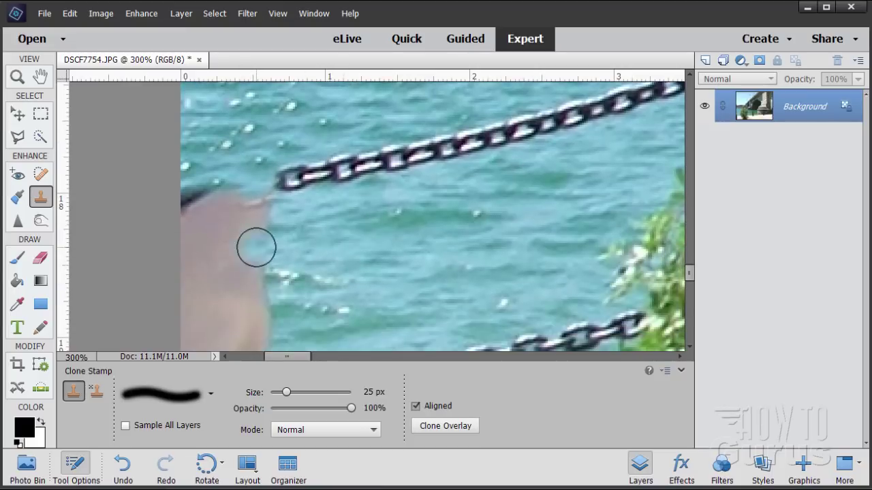
{"action": "left_click_drag", "start_coordinate": [254, 247], "coordinate": [260, 213]}
{"action": "mouse_move", "coordinate": [217, 230]}
{"action": "left_mouse_down"}
{"action": "mouse_move", "coordinate": [257, 310]}
{"action": "mouse_move", "coordinate": [253, 328]}
{"action": "mouse_move", "coordinate": [236, 285]}
{"action": "mouse_move", "coordinate": [188, 270]}
{"action": "mouse_move", "coordinate": [227, 246]}
{"action": "mouse_move", "coordinate": [208, 222]}
{"action": "left_mouse_up"}
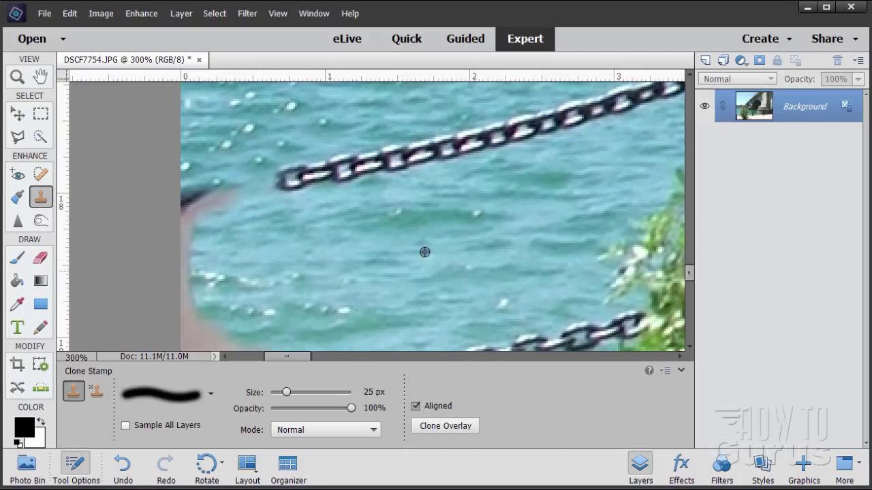
{"action": "left_click", "coordinate": [361, 246], "text": "alt"}
{"action": "mouse_move", "coordinate": [204, 284]}
{"action": "left_mouse_down"}
{"action": "mouse_move", "coordinate": [171, 277]}
{"action": "mouse_move", "coordinate": [195, 246]}
{"action": "left_mouse_up"}
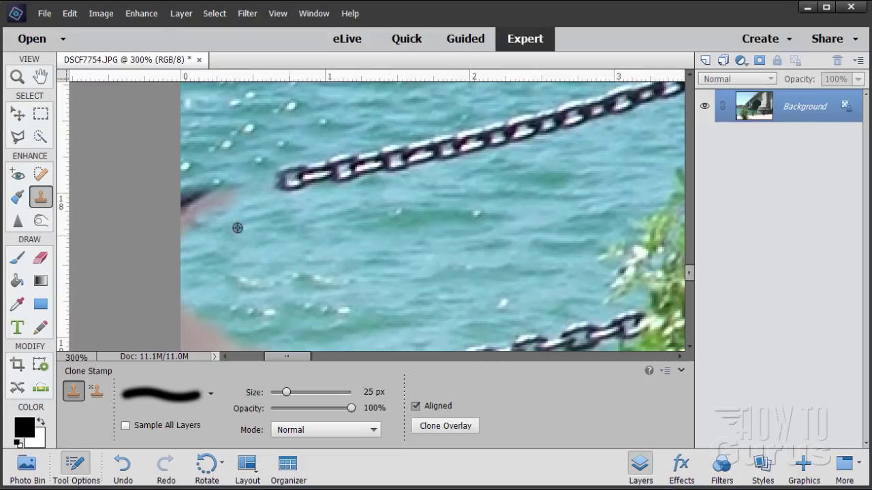
Clone water over the pale clothing above and beside the end of the lower chain.
{"action": "scroll", "coordinate": [440, 214], "scroll_direction": "down", "scroll_amount": 2}
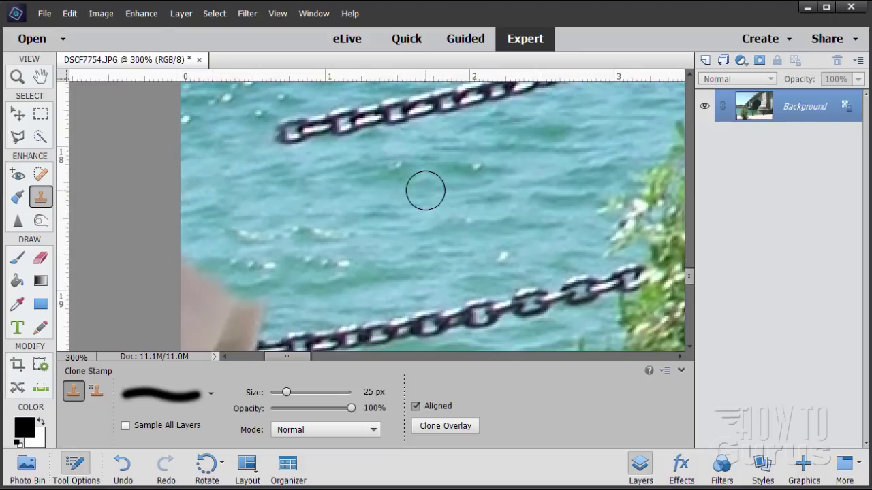
{"action": "scroll", "coordinate": [393, 190], "scroll_direction": "down", "scroll_amount": 2}
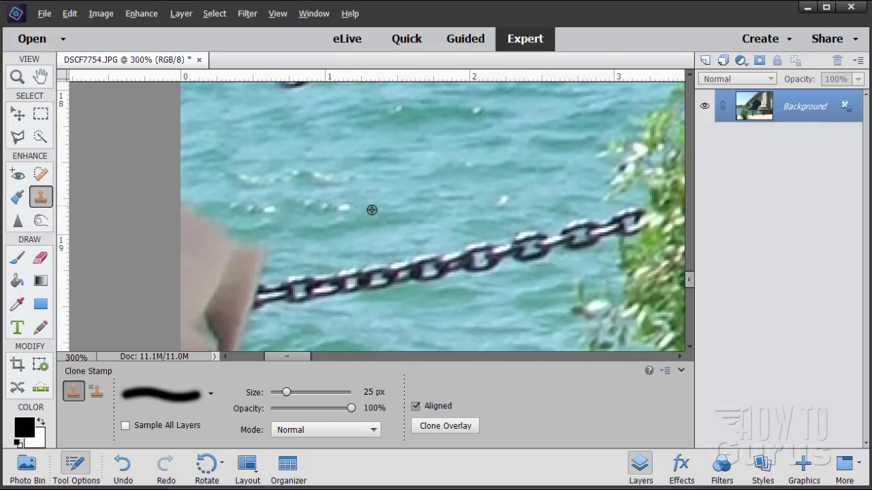
{"action": "mouse_move", "coordinate": [276, 253]}
{"action": "left_mouse_down"}
{"action": "mouse_move", "coordinate": [241, 230]}
{"action": "mouse_move", "coordinate": [204, 186]}
{"action": "left_mouse_up"}
{"action": "scroll", "coordinate": [354, 208], "scroll_direction": "down", "scroll_amount": 1}
{"action": "left_click", "coordinate": [311, 197], "text": "alt"}
{"action": "left_click_drag", "start_coordinate": [253, 261], "coordinate": [210, 244]}
Clone water over the last of the pale clothing below the lower chain and the top of the black trousers.
{"action": "scroll", "coordinate": [340, 234], "scroll_direction": "down", "scroll_amount": 1}
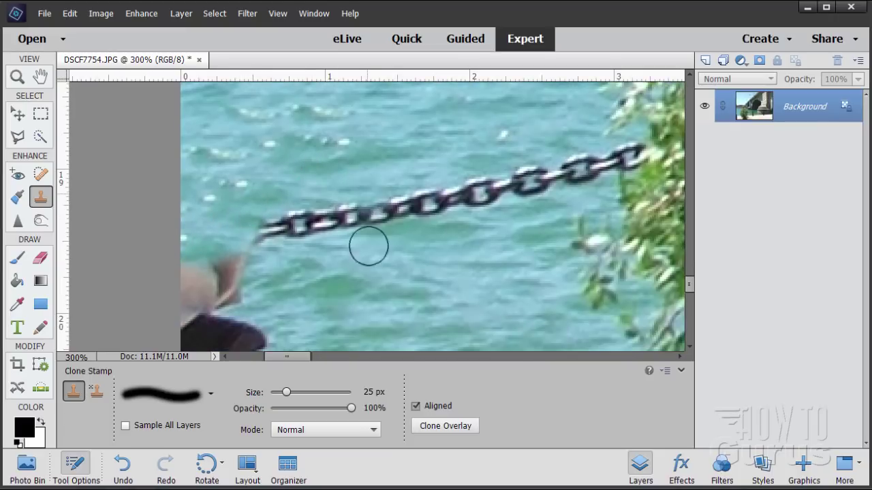
{"action": "left_click", "coordinate": [361, 288], "text": "alt"}
{"action": "mouse_move", "coordinate": [275, 277]}
{"action": "left_mouse_down"}
{"action": "mouse_move", "coordinate": [250, 262]}
{"action": "mouse_move", "coordinate": [256, 278]}
{"action": "mouse_move", "coordinate": [242, 294]}
{"action": "mouse_move", "coordinate": [216, 270]}
{"action": "mouse_move", "coordinate": [186, 279]}
{"action": "mouse_move", "coordinate": [240, 264]}
{"action": "mouse_move", "coordinate": [175, 241]}
{"action": "mouse_move", "coordinate": [197, 262]}
{"action": "left_mouse_up"}
{"action": "scroll", "coordinate": [432, 252], "scroll_direction": "down", "scroll_amount": 2}
{"action": "left_click", "coordinate": [382, 261], "text": "alt"}
{"action": "left_click", "coordinate": [242, 264]}
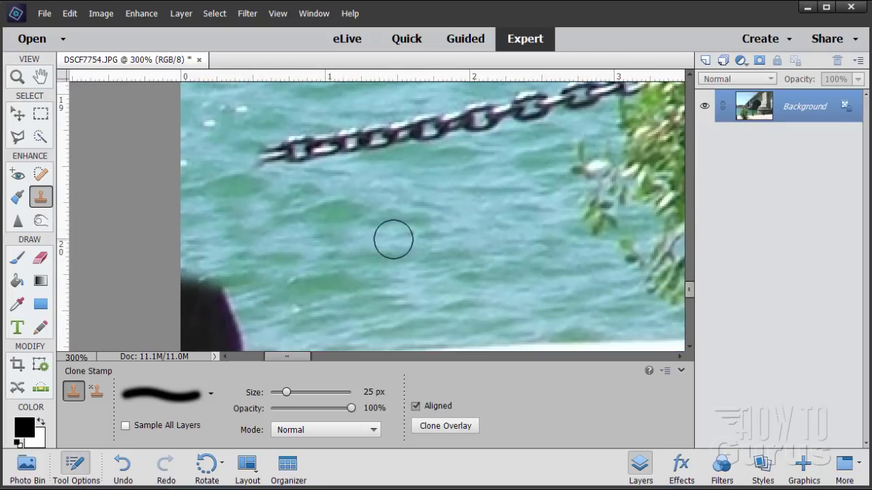
Clone water over the black trousers down to the top of the white ledge.
{"action": "scroll", "coordinate": [381, 225], "scroll_direction": "down", "scroll_amount": 1}
{"action": "scroll", "coordinate": [364, 194], "scroll_direction": "down", "scroll_amount": 1}
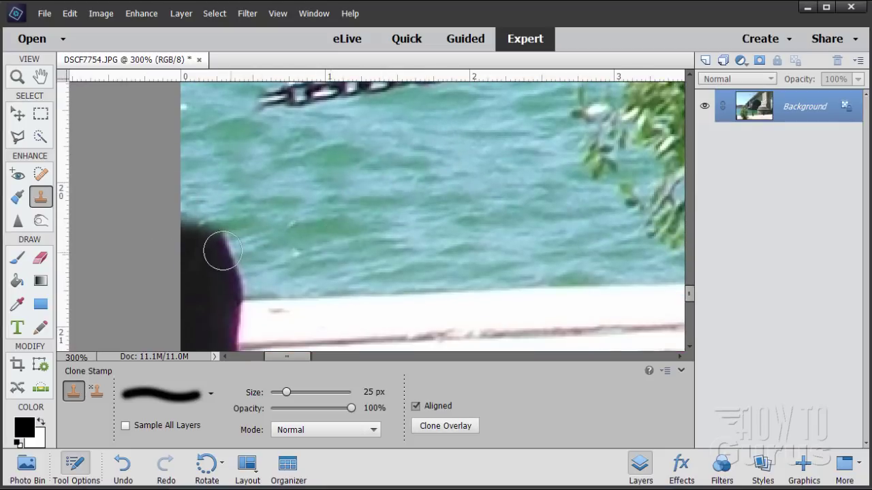
{"action": "mouse_move", "coordinate": [222, 250]}
{"action": "left_mouse_down"}
{"action": "mouse_move", "coordinate": [184, 245]}
{"action": "mouse_move", "coordinate": [244, 246]}
{"action": "mouse_move", "coordinate": [228, 267]}
{"action": "mouse_move", "coordinate": [237, 265]}
{"action": "mouse_move", "coordinate": [204, 262]}
{"action": "left_mouse_up"}
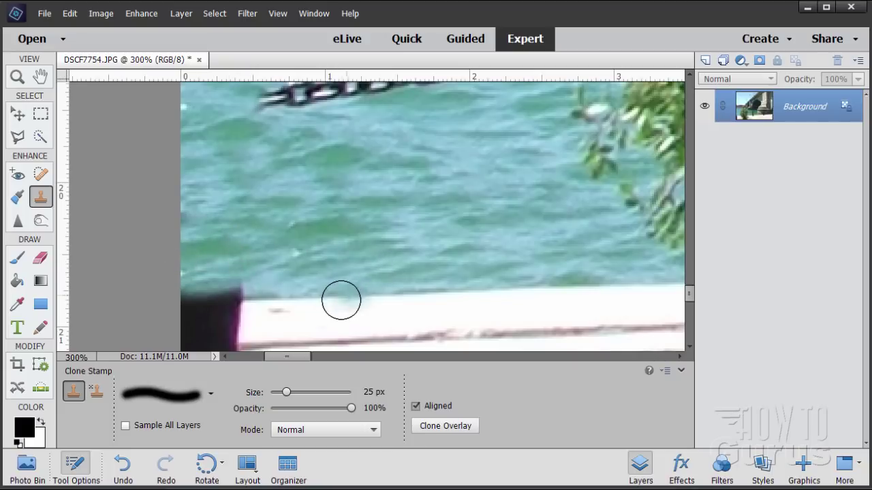
Clone the white ledge and its dark groove line over the black trousers out to the photo's left edge.
{"action": "left_click", "coordinate": [334, 297], "text": "alt"}
{"action": "scroll", "coordinate": [358, 252], "scroll_direction": "down", "scroll_amount": 3}
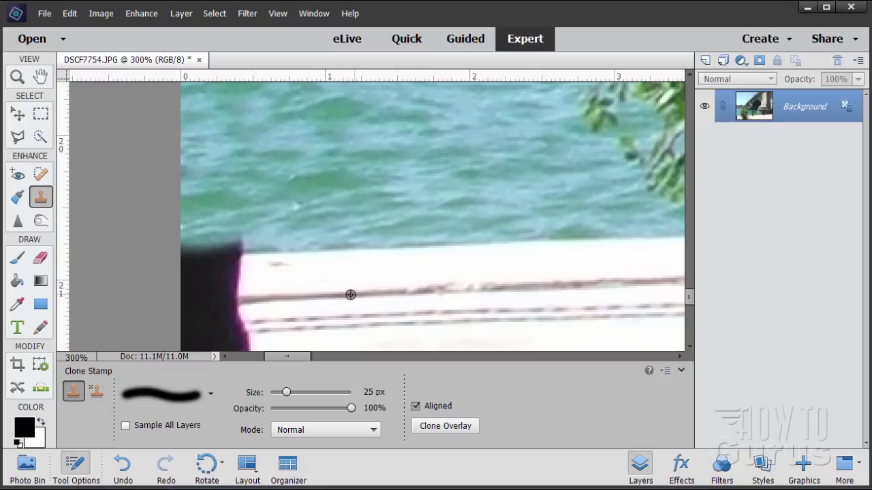
{"action": "left_click", "coordinate": [347, 295], "text": "alt"}
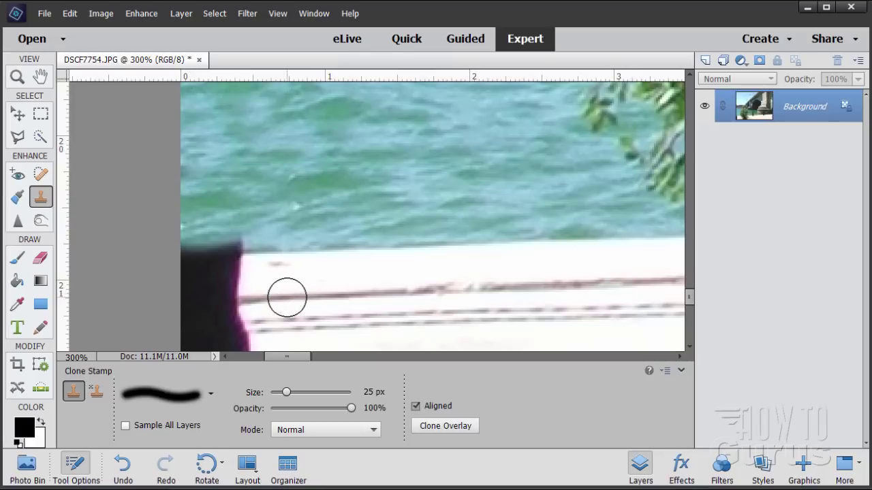
{"action": "mouse_move", "coordinate": [255, 300]}
{"action": "left_mouse_down"}
{"action": "mouse_move", "coordinate": [156, 304]}
{"action": "mouse_move", "coordinate": [222, 290]}
{"action": "mouse_move", "coordinate": [211, 278]}
{"action": "mouse_move", "coordinate": [216, 286]}
{"action": "left_mouse_up"}
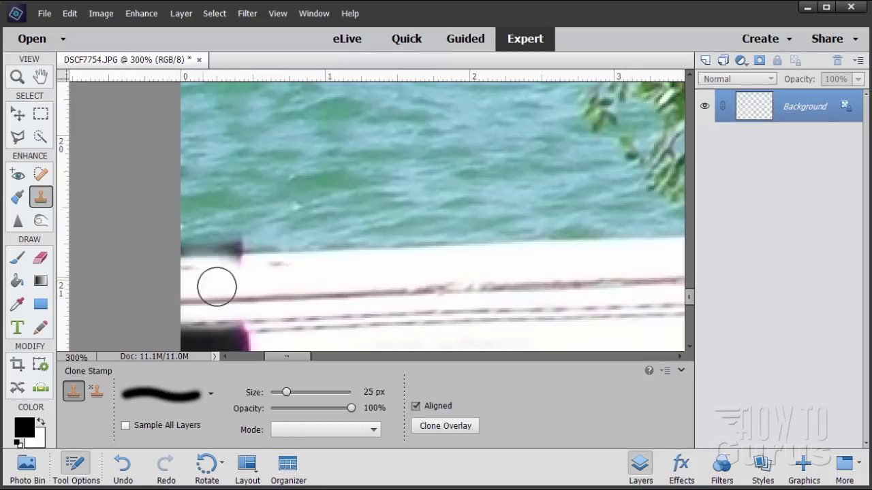
Clone the ledge's top edge and adjoining water over the dark strip left along the waterline.
{"action": "left_click", "coordinate": [364, 250], "text": "alt"}
{"action": "left_click", "coordinate": [242, 256]}
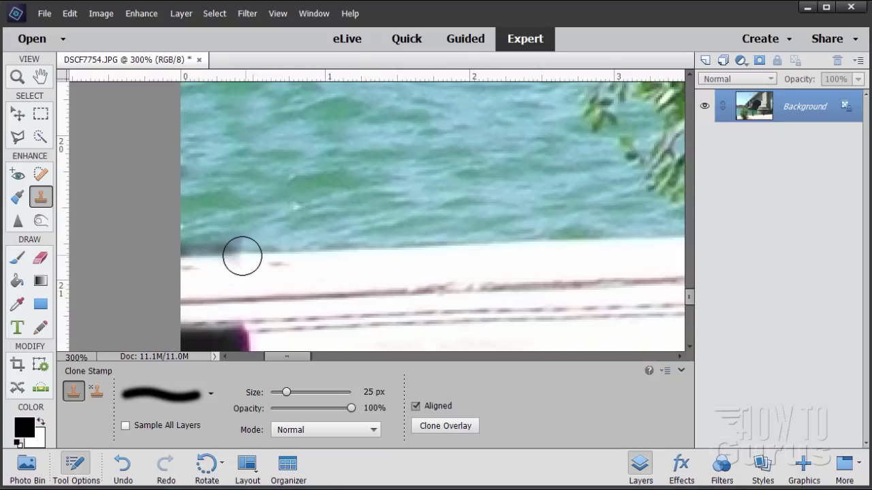
{"action": "mouse_move", "coordinate": [242, 256]}
{"action": "left_mouse_down"}
{"action": "mouse_move", "coordinate": [189, 250]}
{"action": "mouse_move", "coordinate": [263, 293]}
{"action": "left_mouse_up"}
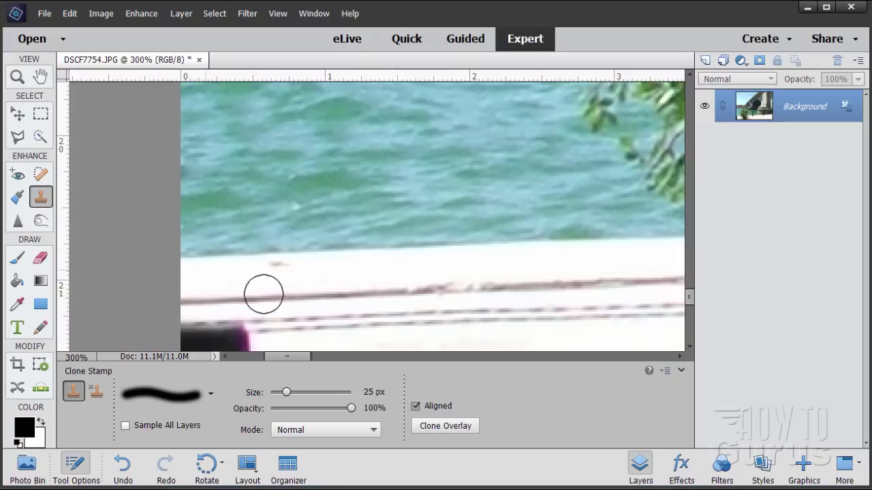
Clone the ledge's double dashed lines and the white surface beneath them over the black trousers.
{"action": "scroll", "coordinate": [364, 247], "scroll_direction": "down", "scroll_amount": 3}
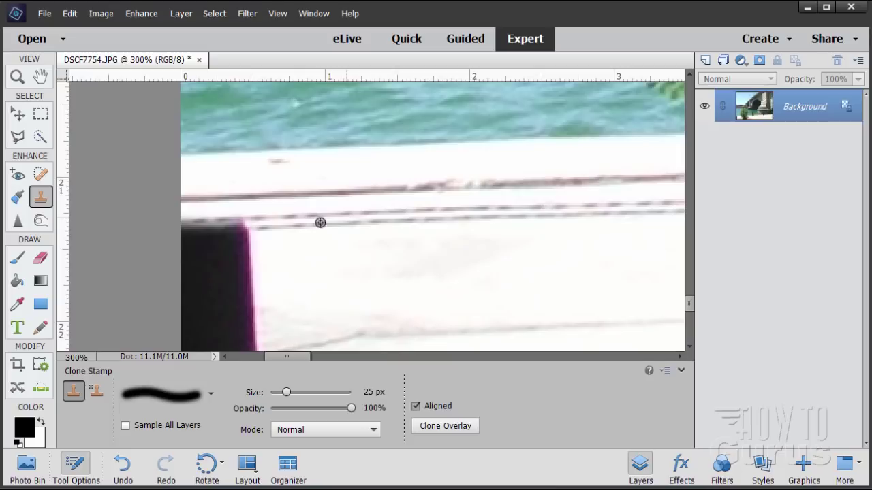
{"action": "left_click", "coordinate": [320, 223], "text": "alt"}
{"action": "mouse_move", "coordinate": [265, 222]}
{"action": "left_mouse_down"}
{"action": "mouse_move", "coordinate": [186, 228]}
{"action": "mouse_move", "coordinate": [217, 227]}
{"action": "mouse_move", "coordinate": [182, 236]}
{"action": "mouse_move", "coordinate": [205, 237]}
{"action": "mouse_move", "coordinate": [271, 270]}
{"action": "mouse_move", "coordinate": [239, 293]}
{"action": "left_mouse_up"}
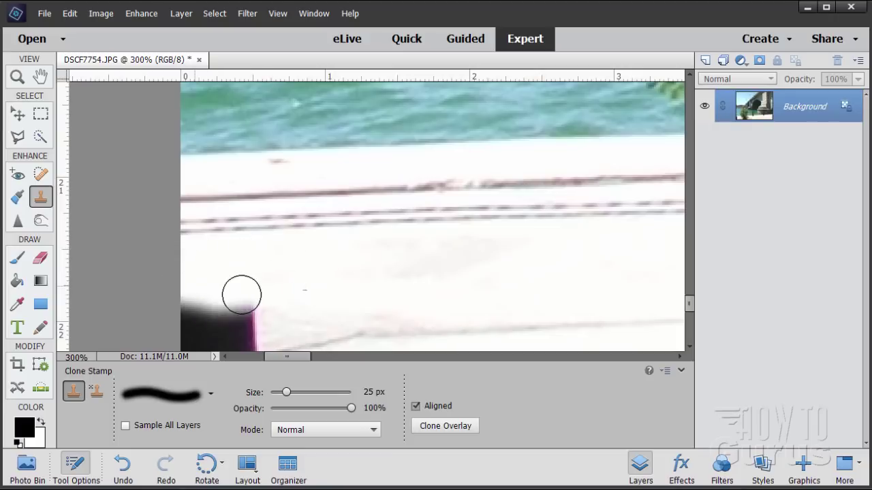
Extend the slanted crack and surrounding white concrete over the black trousers to the photo's left edge by cloning.
{"action": "scroll", "coordinate": [395, 220], "scroll_direction": "down", "scroll_amount": 3}
{"action": "scroll", "coordinate": [391, 201], "scroll_direction": "down", "scroll_amount": 1}
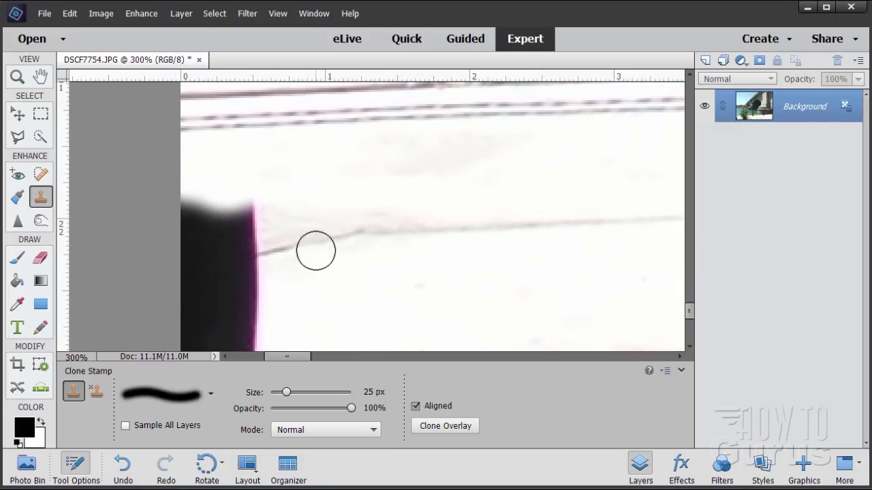
{"action": "left_click", "coordinate": [316, 241], "text": "alt"}
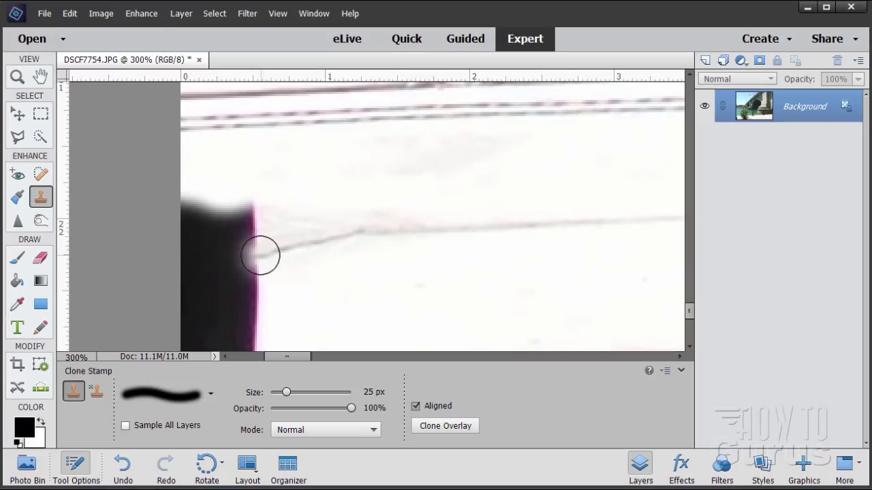
{"action": "mouse_move", "coordinate": [259, 254]}
{"action": "left_mouse_down"}
{"action": "mouse_move", "coordinate": [174, 277]}
{"action": "mouse_move", "coordinate": [238, 247]}
{"action": "mouse_move", "coordinate": [236, 231]}
{"action": "mouse_move", "coordinate": [196, 233]}
{"action": "mouse_move", "coordinate": [228, 220]}
{"action": "mouse_move", "coordinate": [189, 221]}
{"action": "mouse_move", "coordinate": [164, 205]}
{"action": "left_mouse_up"}
Clone plain white concrete over the black trousers below the slanted crack.
{"action": "left_click", "coordinate": [319, 245], "text": "alt"}
{"action": "scroll", "coordinate": [364, 210], "scroll_direction": "down", "scroll_amount": 3}
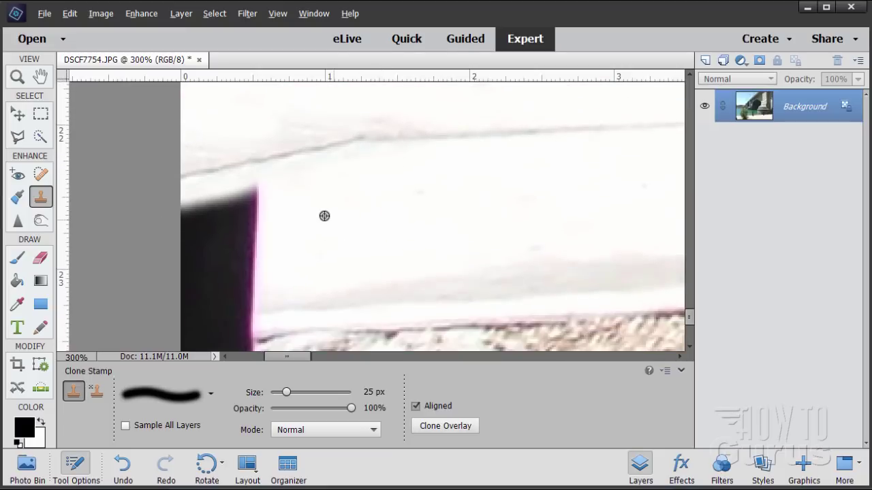
{"action": "left_click", "coordinate": [284, 210], "text": "alt"}
{"action": "mouse_move", "coordinate": [227, 203]}
{"action": "left_mouse_down"}
{"action": "mouse_move", "coordinate": [214, 205]}
{"action": "mouse_move", "coordinate": [255, 193]}
{"action": "mouse_move", "coordinate": [256, 204]}
{"action": "mouse_move", "coordinate": [189, 202]}
{"action": "mouse_move", "coordinate": [196, 197]}
{"action": "mouse_move", "coordinate": [220, 225]}
{"action": "mouse_move", "coordinate": [230, 266]}
{"action": "mouse_move", "coordinate": [218, 280]}
{"action": "left_mouse_up"}
Clone the faint grey band along the lower concrete over the black trousers out to the photo's left edge.
{"action": "left_click", "coordinate": [353, 194], "text": "alt"}
{"action": "left_click", "coordinate": [390, 299], "text": "alt"}
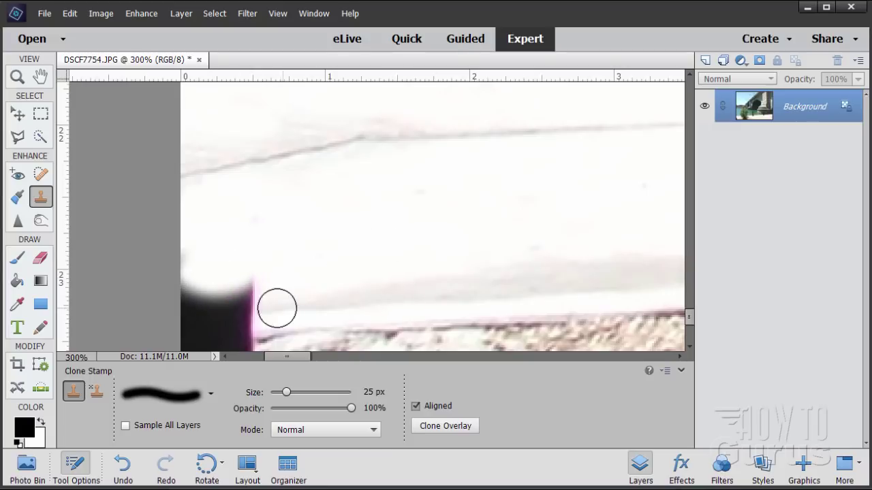
{"action": "mouse_move", "coordinate": [276, 308]}
{"action": "left_mouse_down"}
{"action": "mouse_move", "coordinate": [194, 305]}
{"action": "mouse_move", "coordinate": [260, 285]}
{"action": "mouse_move", "coordinate": [237, 262]}
{"action": "mouse_move", "coordinate": [197, 257]}
{"action": "left_mouse_up"}
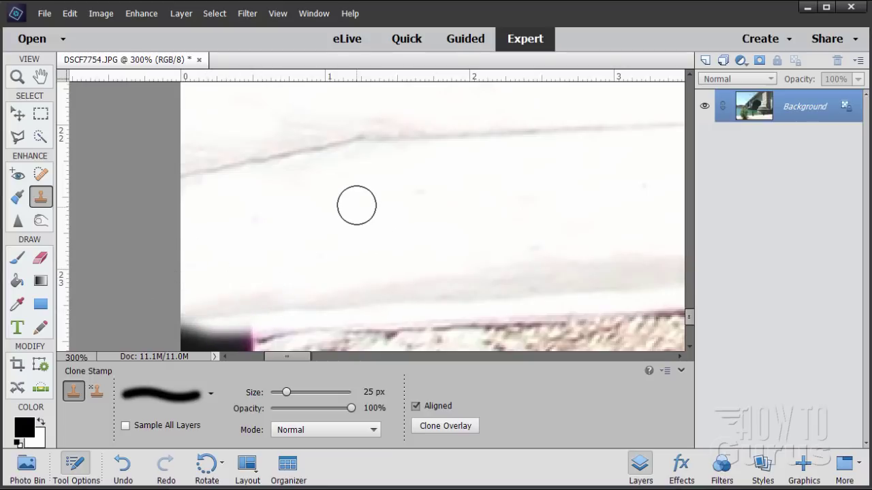
Clone the concrete's lower edge and the gravel over the last of the black trousers in the photo's bottom corner.
{"action": "scroll", "coordinate": [356, 205], "scroll_direction": "down", "scroll_amount": 3}
{"action": "scroll", "coordinate": [356, 205], "scroll_direction": "down", "scroll_amount": 2}
{"action": "scroll", "coordinate": [356, 192], "scroll_direction": "up", "scroll_amount": 2}
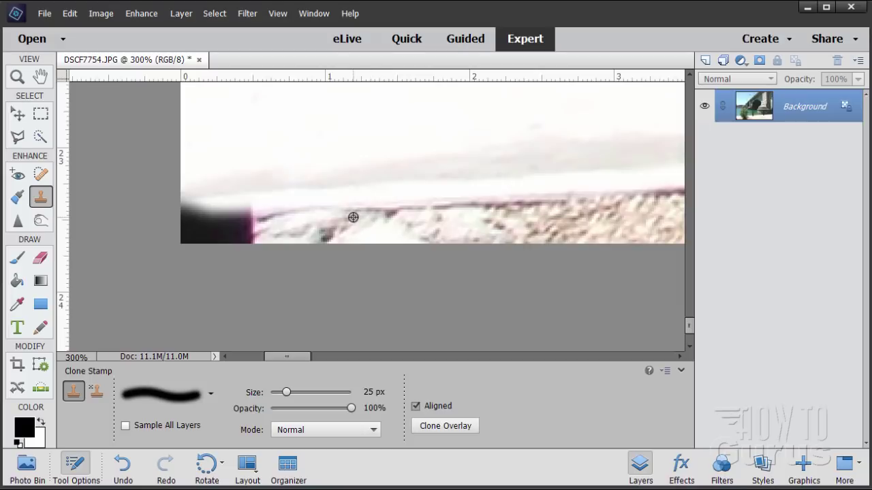
{"action": "left_click", "coordinate": [353, 217], "text": "alt"}
{"action": "mouse_move", "coordinate": [246, 204]}
{"action": "left_mouse_down"}
{"action": "mouse_move", "coordinate": [262, 226]}
{"action": "mouse_move", "coordinate": [246, 229]}
{"action": "mouse_move", "coordinate": [234, 217]}
{"action": "mouse_move", "coordinate": [171, 218]}
{"action": "left_mouse_up"}
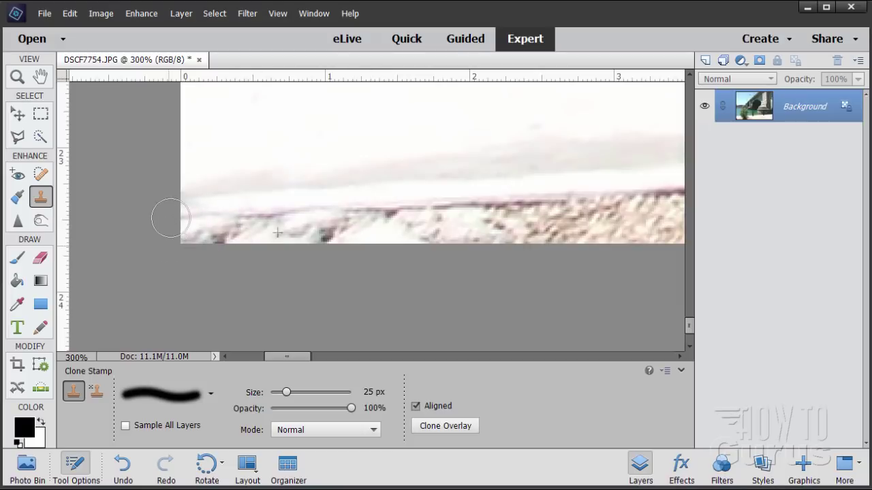
Review the retouched strip along the photo's left edge up close and in the full photo.
{"action": "scroll", "coordinate": [336, 227], "scroll_direction": "up", "scroll_amount": 5}
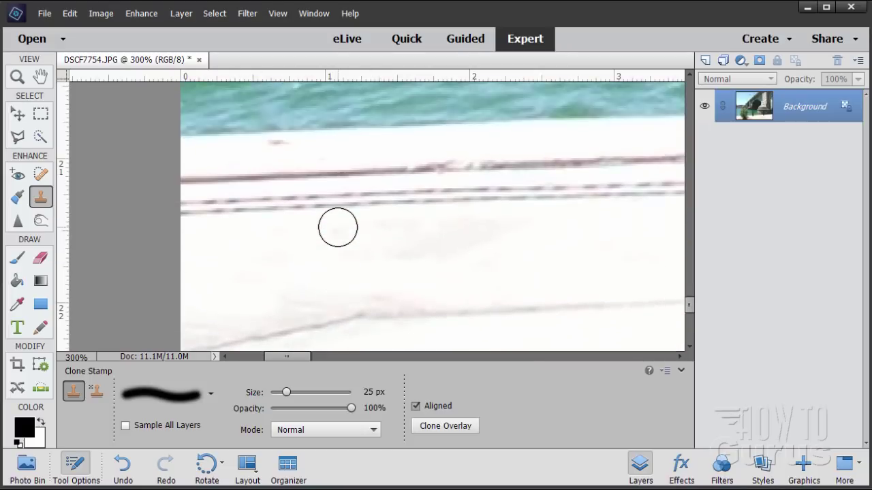
{"action": "scroll", "coordinate": [338, 227], "scroll_direction": "up", "scroll_amount": 6}
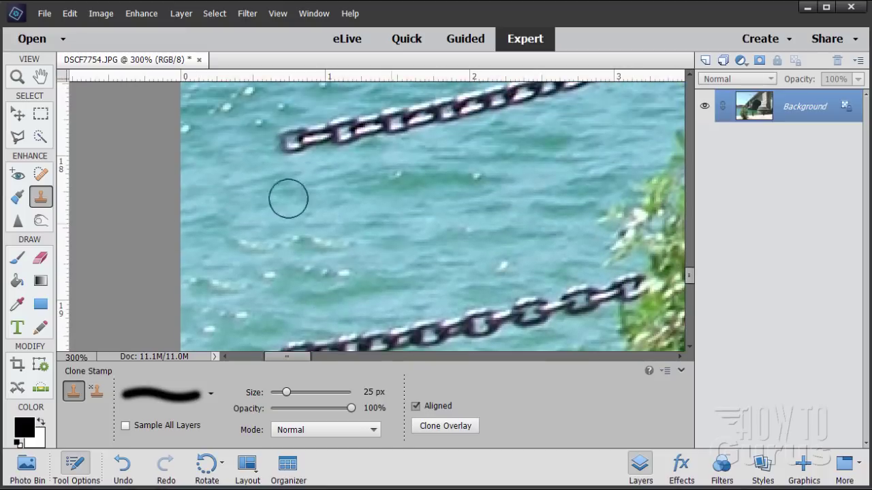
{"action": "left_click", "coordinate": [21, 79]}
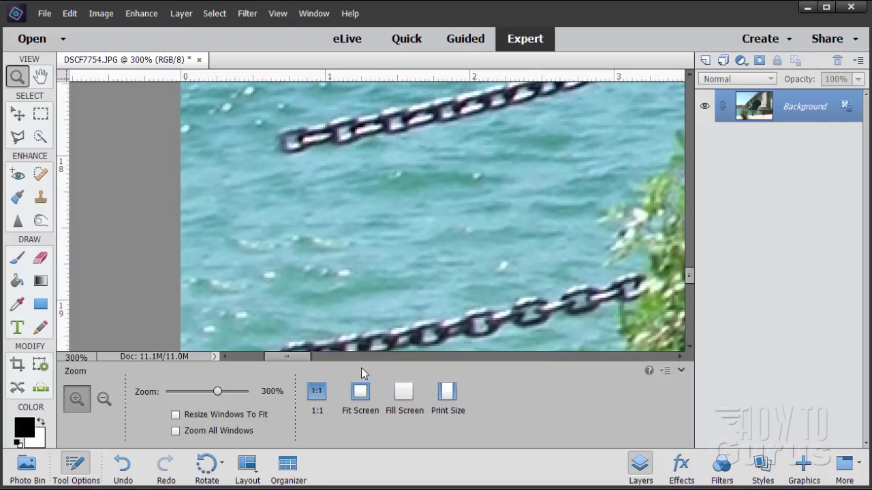
{"action": "left_click", "coordinate": [360, 391]}
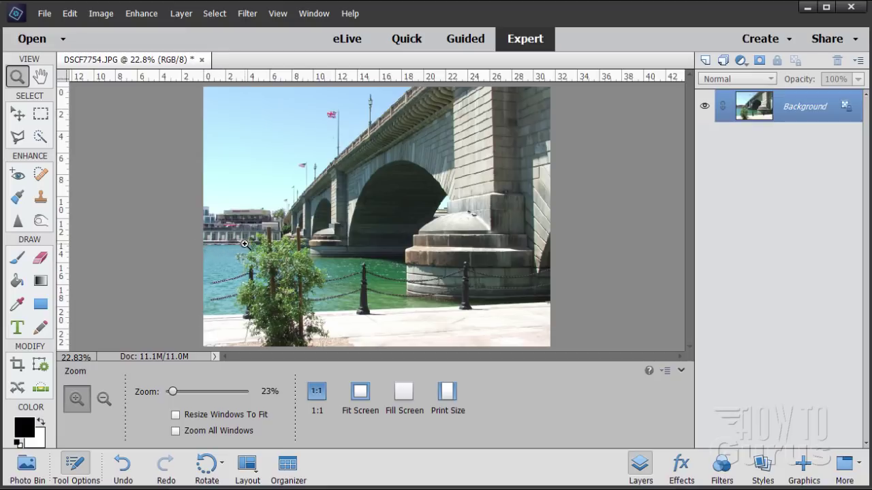
Select the loose end section of the upper chain with the Polygonal Lasso, keeping a narrow margin of water around it.
{"action": "left_click", "coordinate": [211, 298]}
{"action": "left_click", "coordinate": [211, 298]}
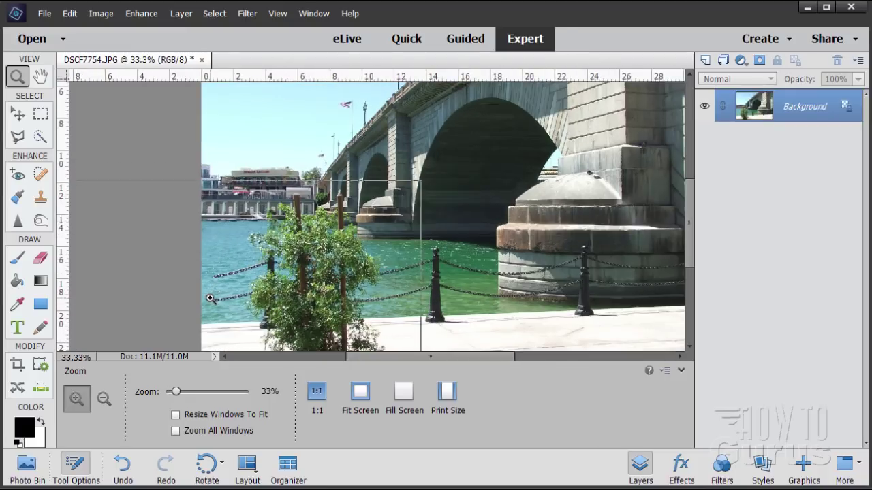
{"action": "left_click", "coordinate": [211, 298]}
{"action": "left_click", "coordinate": [211, 299]}
{"action": "left_click", "coordinate": [210, 299]}
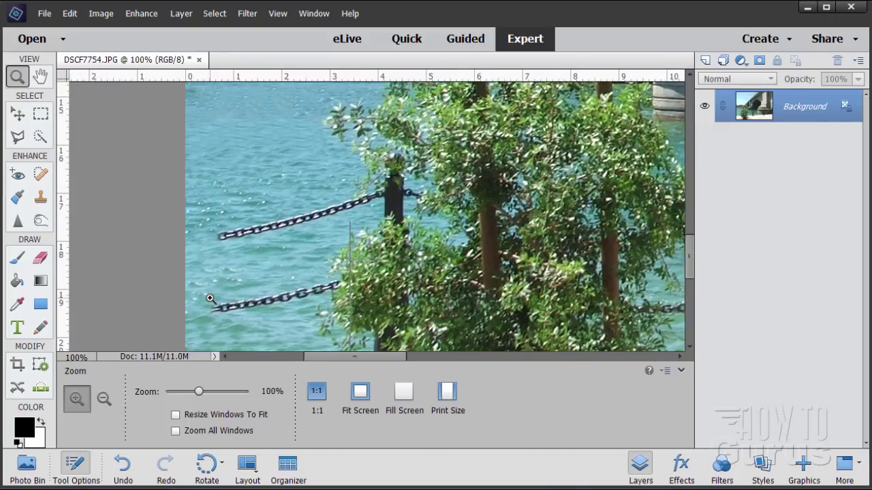
{"action": "left_click", "coordinate": [233, 261]}
{"action": "left_click_drag", "start_coordinate": [305, 362], "coordinate": [296, 359]}
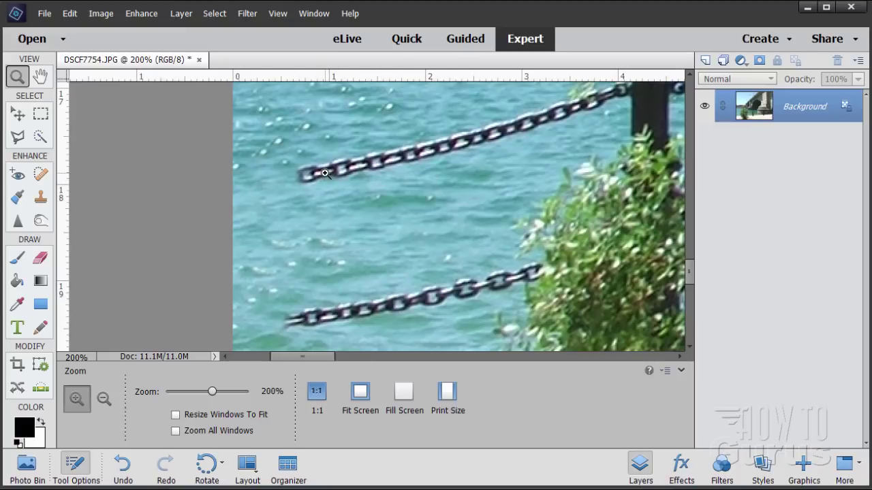
{"action": "left_click", "coordinate": [18, 137]}
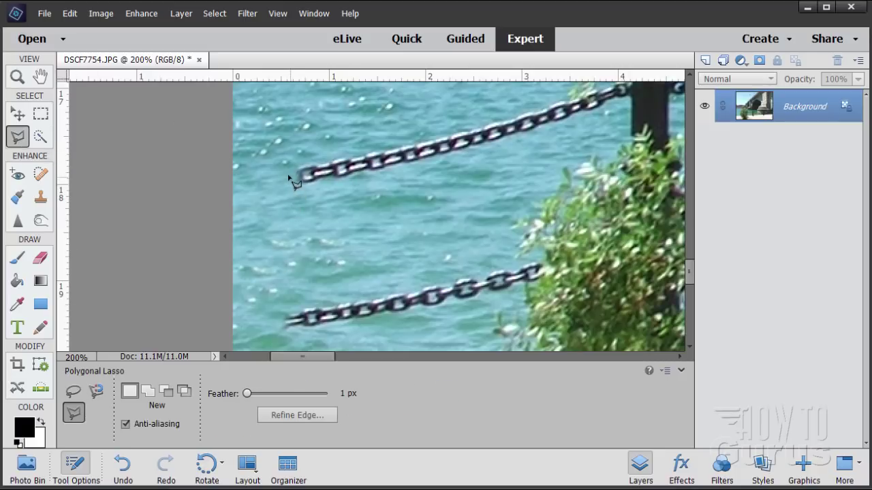
{"action": "left_click", "coordinate": [439, 159]}
{"action": "left_click", "coordinate": [435, 129]}
{"action": "left_click", "coordinate": [293, 176]}
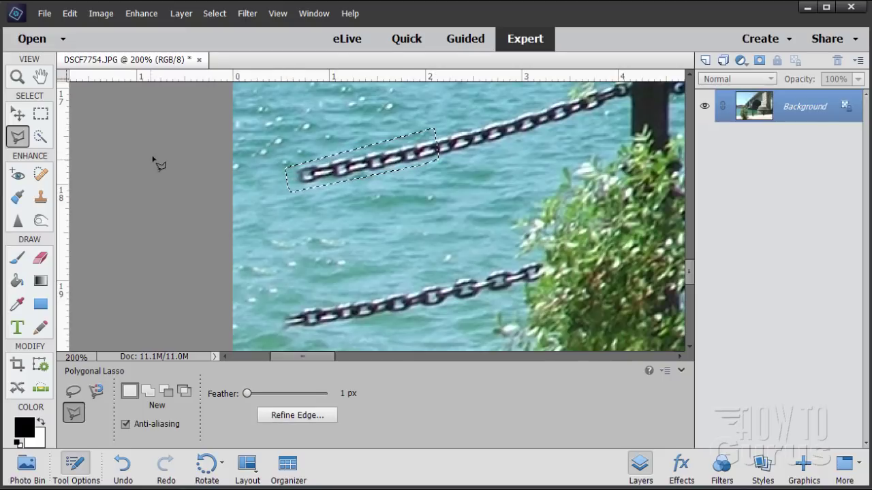
Copy the selected upper chain section to a new layer and move the copy out to the photo's left edge.
{"action": "left_click", "coordinate": [180, 14]}
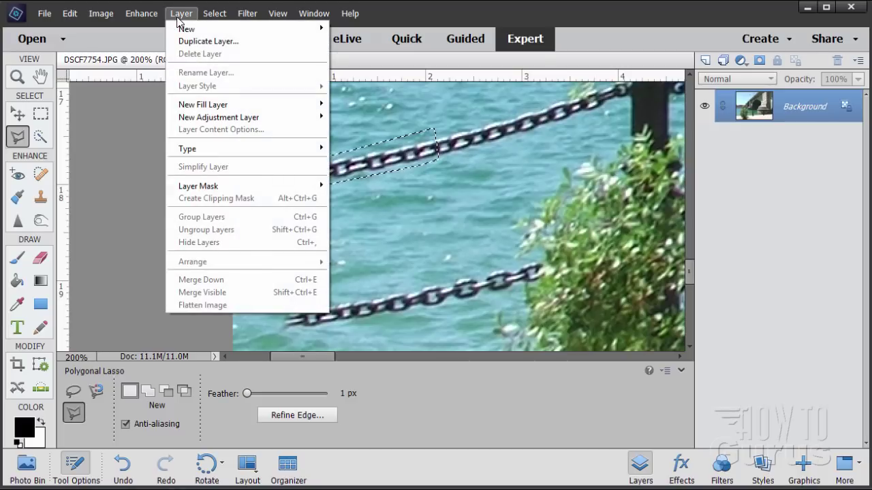
{"action": "mouse_move", "coordinate": [182, 29]}
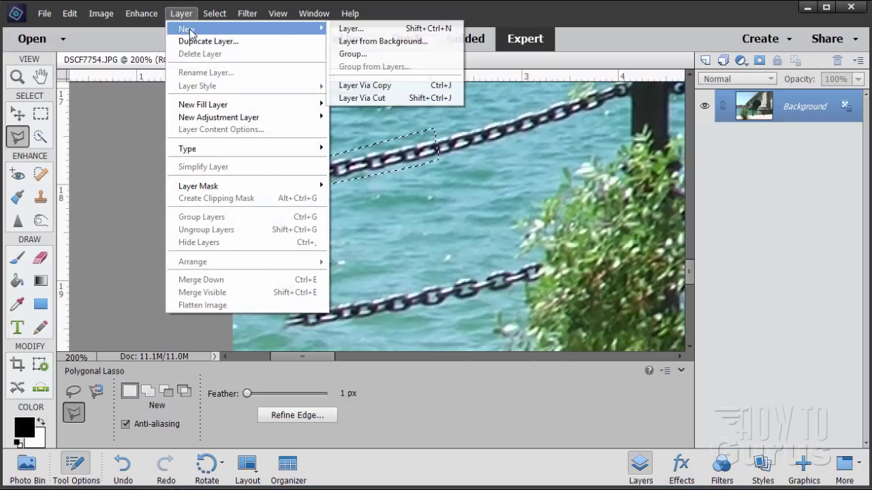
{"action": "left_click", "coordinate": [374, 85]}
{"action": "key", "text": "v"}
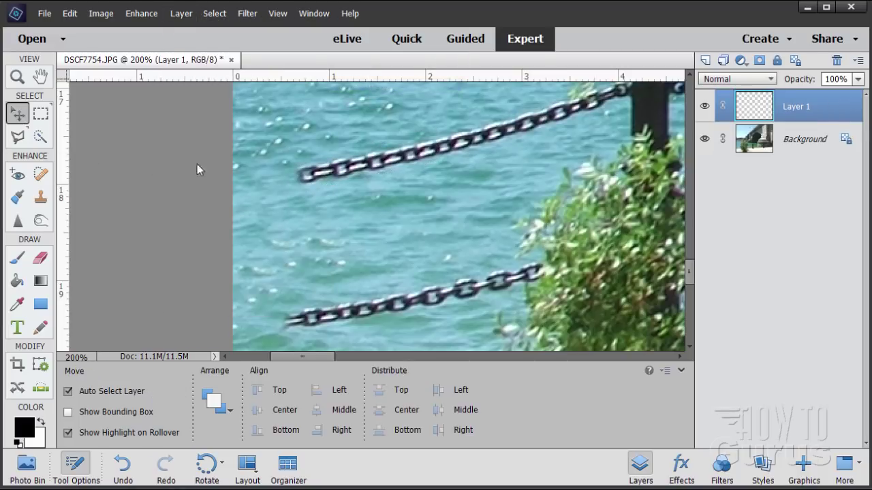
{"action": "left_click_drag", "start_coordinate": [317, 175], "coordinate": [225, 205]}
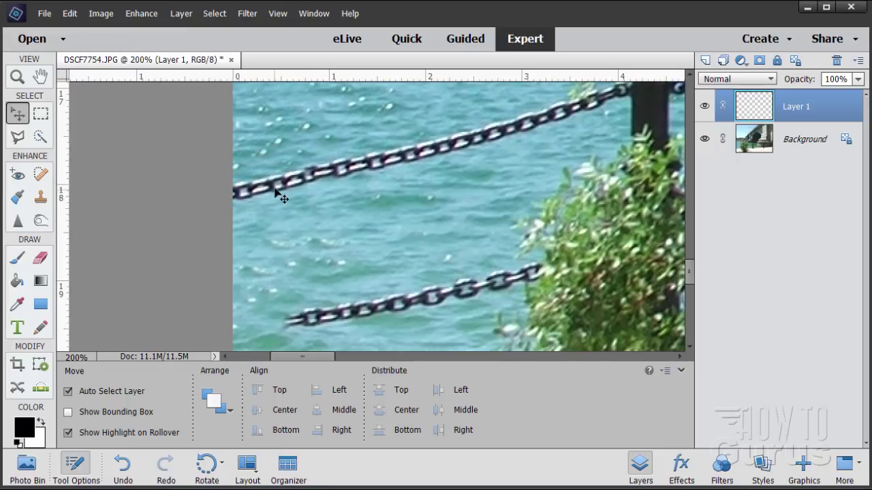
{"action": "left_click_drag", "start_coordinate": [274, 191], "coordinate": [291, 179]}
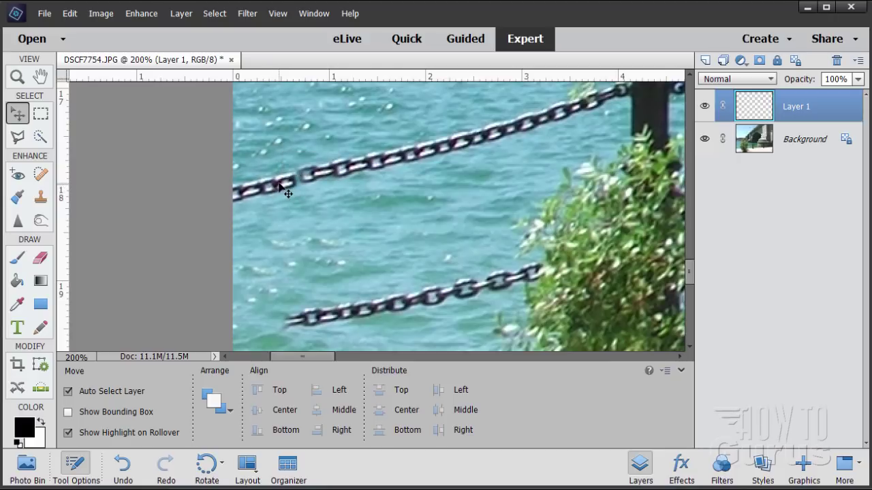
Nudge the copied upper chain section until its links line up with the original chain's end.
{"action": "key", "text": "Right"}
{"action": "key", "text": "Right"}
{"action": "key", "text": "Right"}
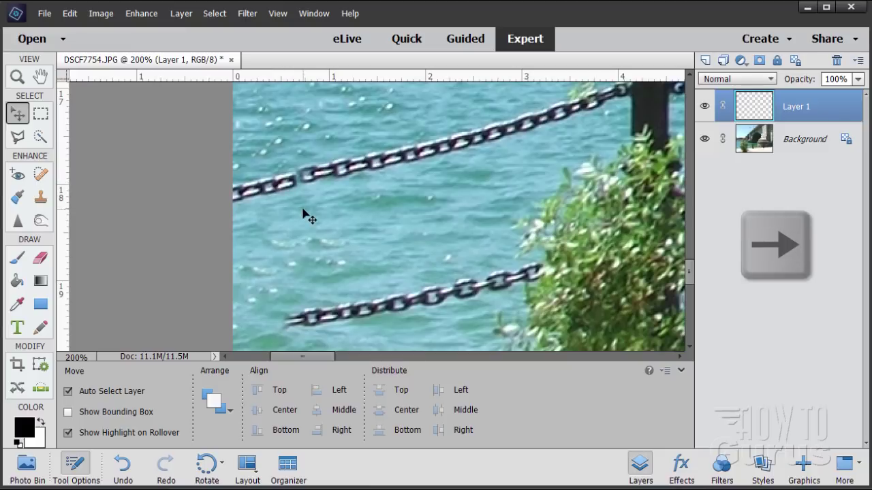
{"action": "key", "text": "Right"}
{"action": "key", "text": "Right"}
{"action": "key", "text": "Right"}
{"action": "key", "text": "Right"}
{"action": "key", "text": "Right"}
{"action": "key", "text": "Right"}
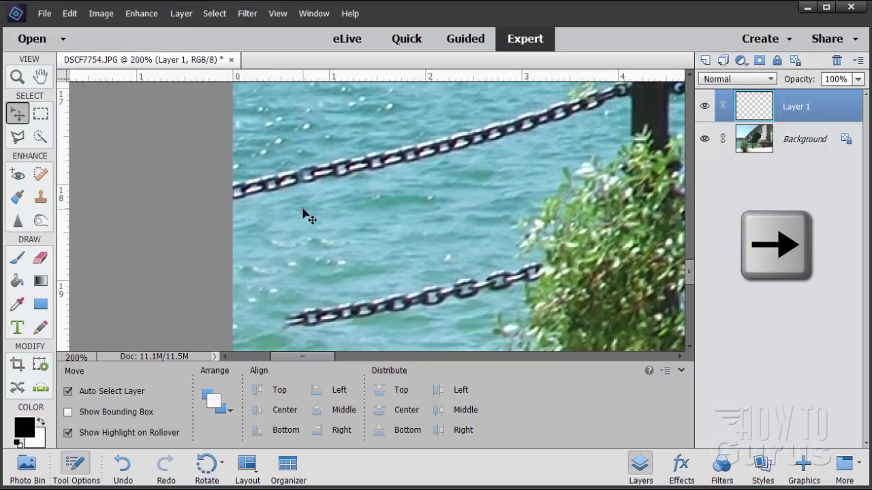
{"action": "key", "text": "Right"}
{"action": "key", "text": "Right"}
{"action": "key", "text": "Right"}
{"action": "key", "text": "Right"}
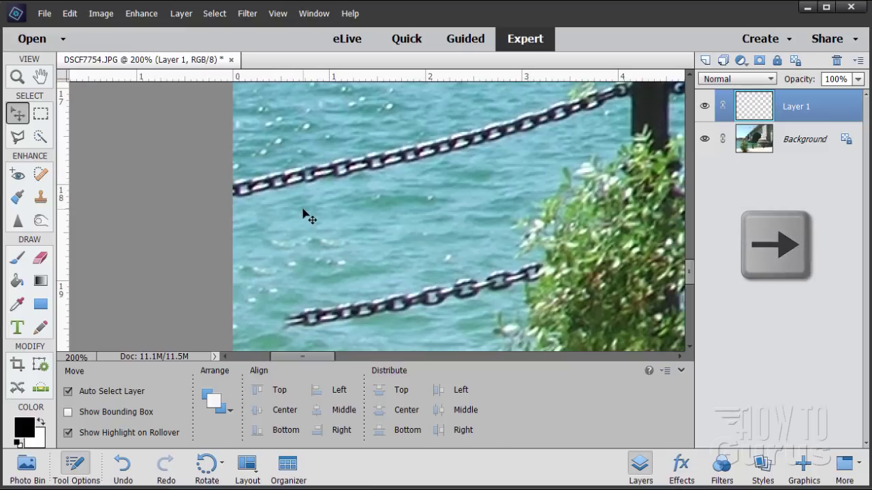
{"action": "key", "text": "Up"}
{"action": "key", "text": "Up"}
{"action": "key", "text": "Down"}
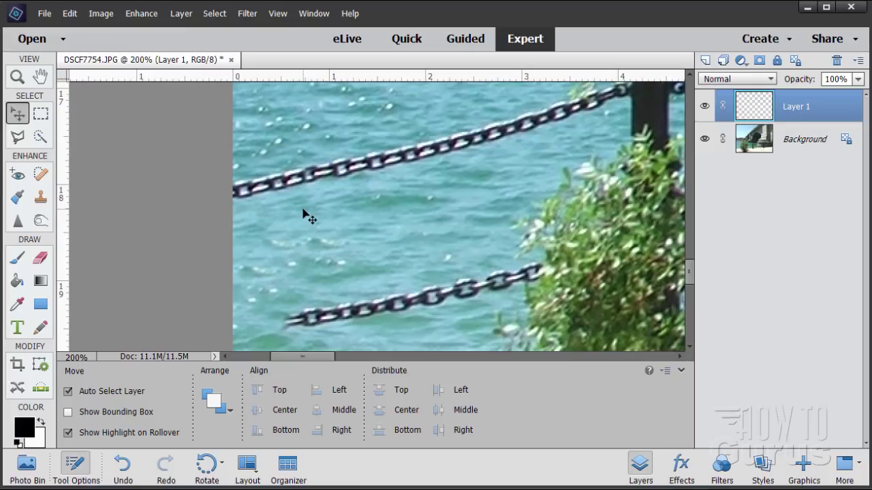
{"action": "key", "text": "Left"}
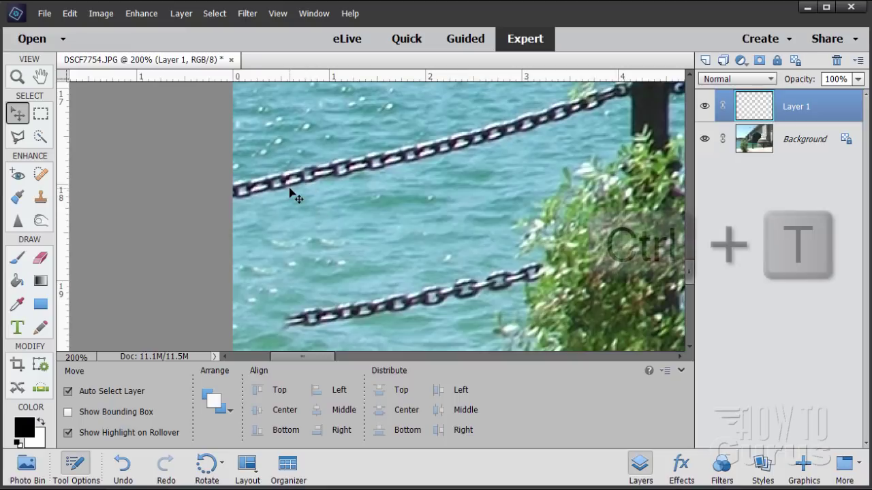
Rotate the copied upper chain section slightly clockwise and nudge it up to rejoin the original chain.
{"action": "key", "text": "ctrl+t"}
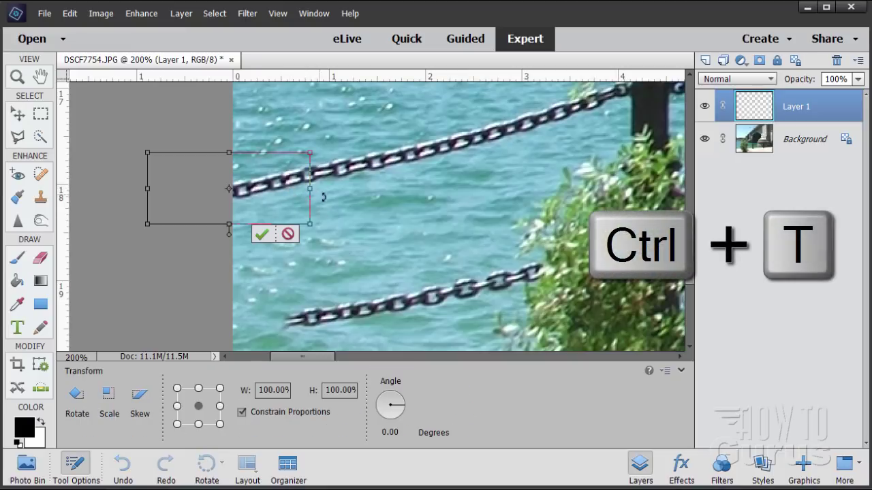
{"action": "left_click_drag", "start_coordinate": [322, 224], "coordinate": [315, 233]}
{"action": "left_click", "coordinate": [259, 238]}
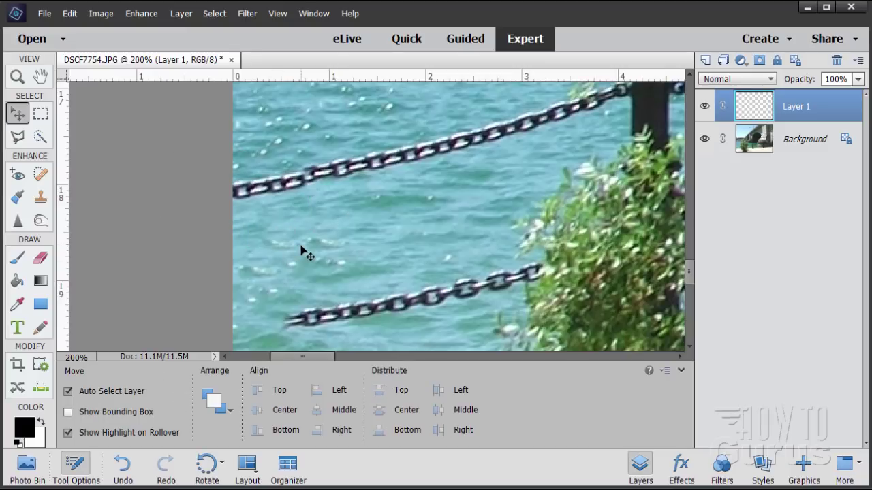
{"action": "key", "text": "Up"}
{"action": "key", "text": "Up"}
{"action": "key", "text": "Up"}
{"action": "key", "text": "Up"}
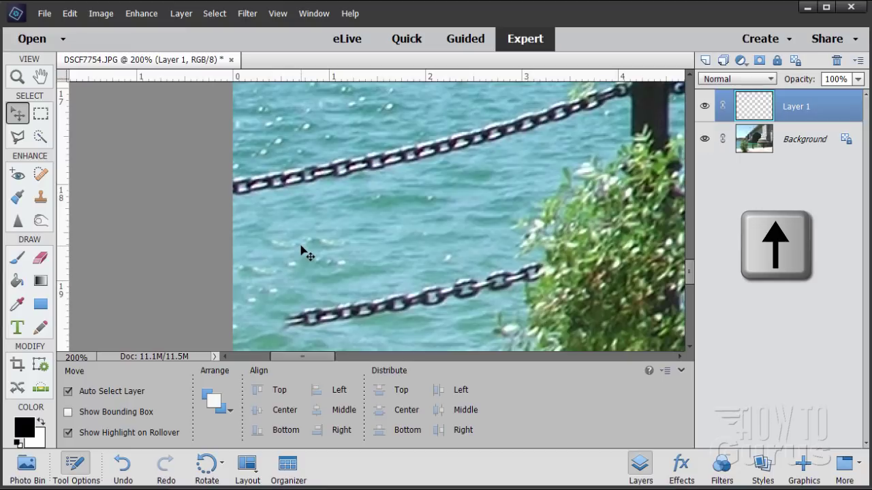
{"action": "key", "text": "Up"}
{"action": "key", "text": "Up"}
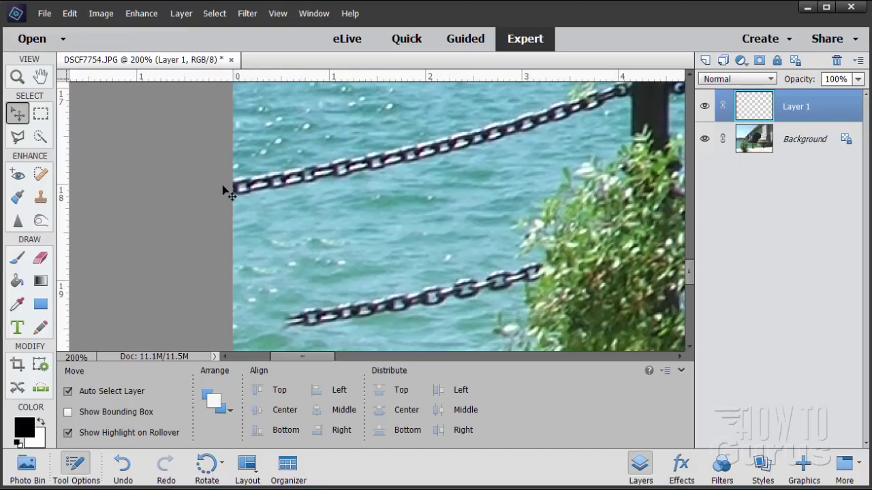
On the Background layer, select the lower chain's loose end section with the Polygonal Lasso, including a margin of water.
{"action": "scroll", "coordinate": [455, 180], "scroll_direction": "down", "scroll_amount": 3}
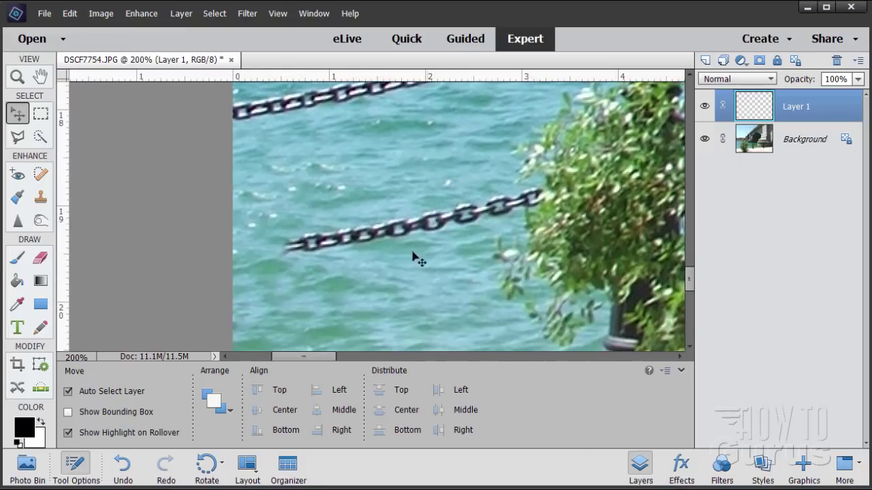
{"action": "scroll", "coordinate": [334, 271], "scroll_direction": "down", "scroll_amount": 1}
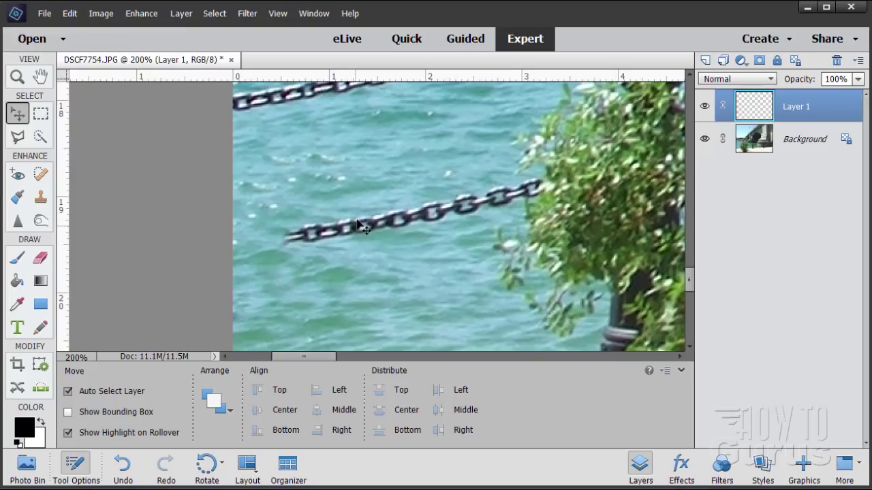
{"action": "left_click", "coordinate": [804, 143]}
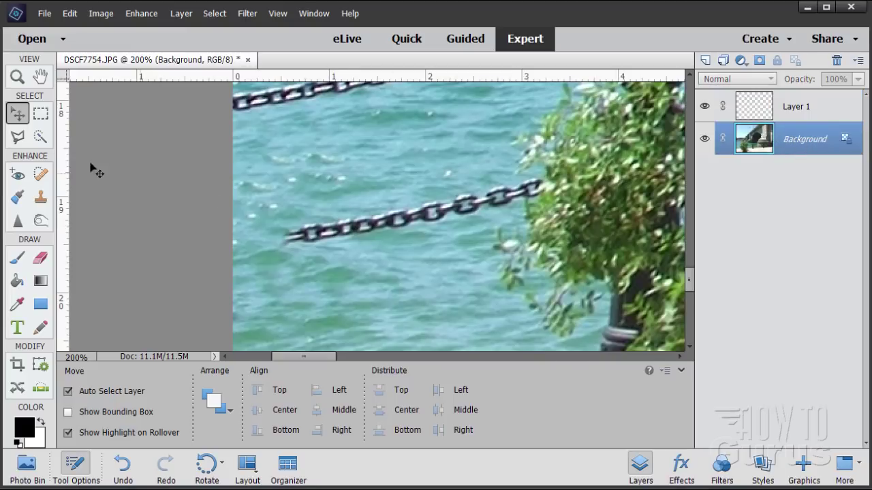
{"action": "left_click", "coordinate": [19, 138]}
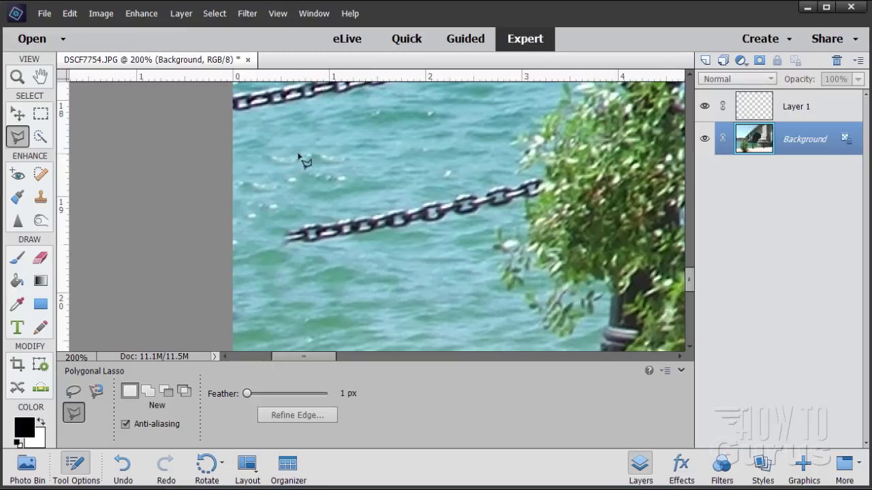
{"action": "left_click", "coordinate": [279, 256]}
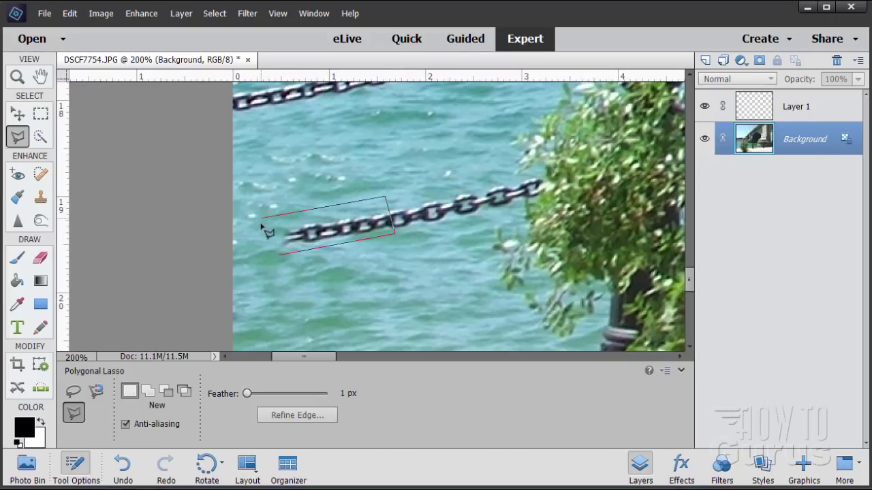
{"action": "left_click", "coordinate": [279, 257]}
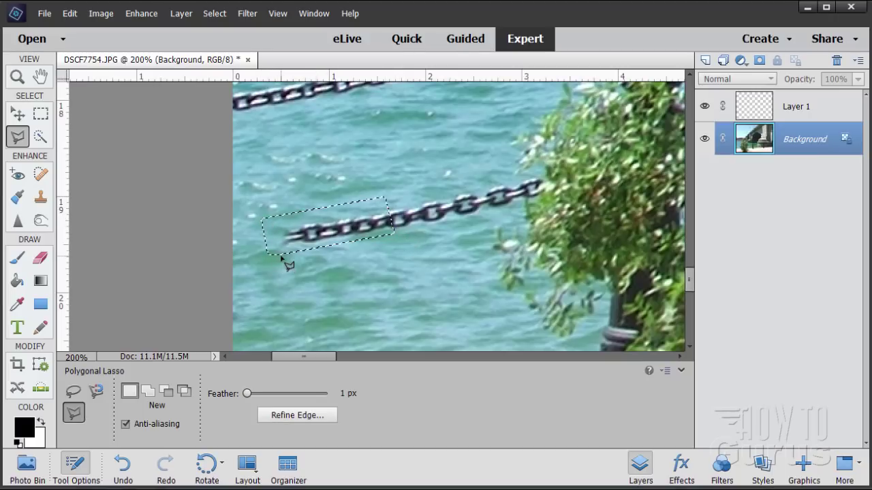
Copy the selected lower chain section to a new layer and move the copy out to the photo's left edge.
{"action": "left_click", "coordinate": [175, 15]}
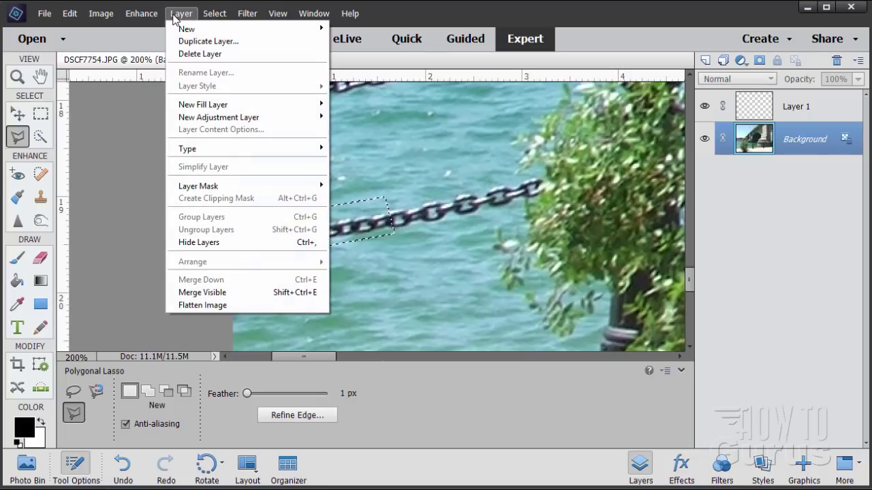
{"action": "mouse_move", "coordinate": [185, 29]}
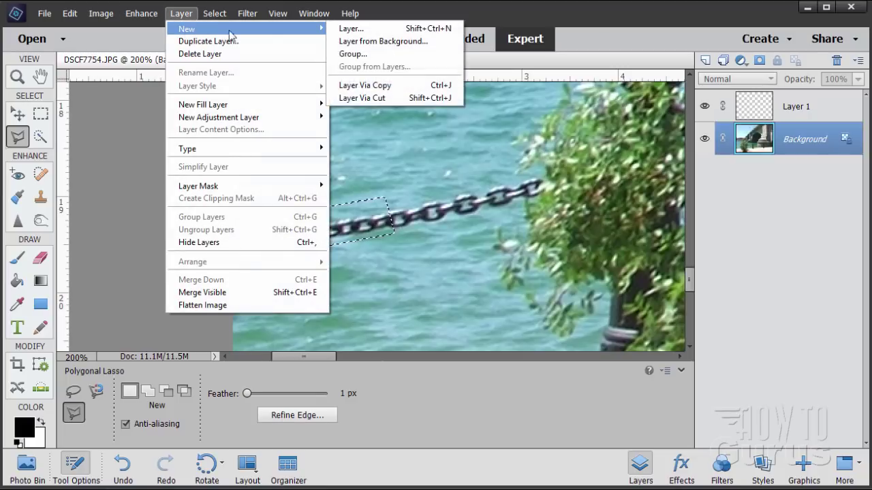
{"action": "left_click", "coordinate": [385, 85]}
{"action": "left_click", "coordinate": [18, 113]}
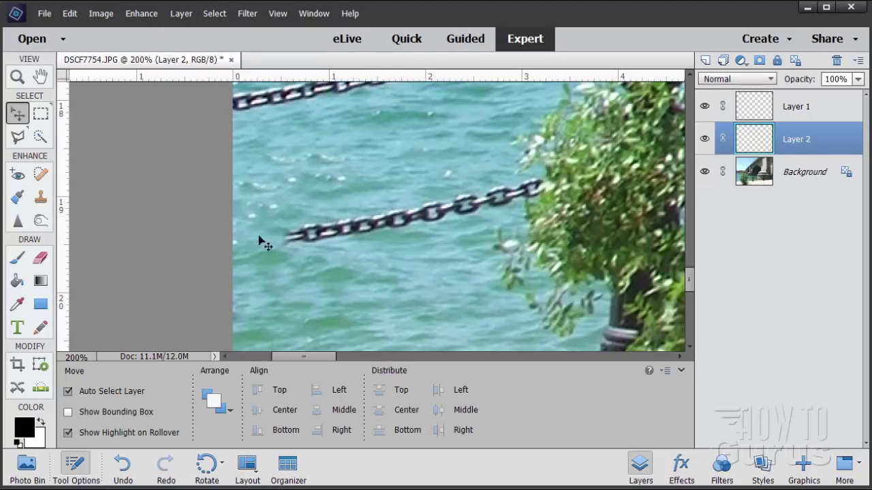
{"action": "left_click_drag", "start_coordinate": [343, 237], "coordinate": [263, 252]}
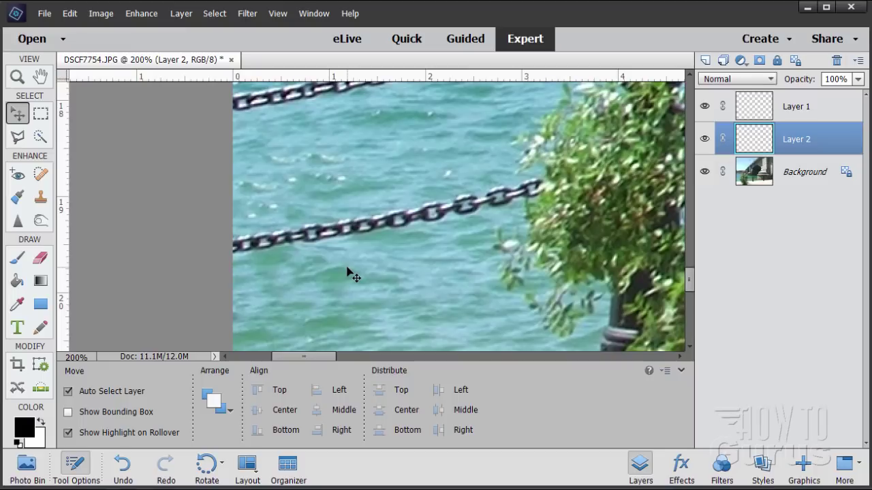
Nudge the copied lower chain section rightward so its links join the original lower chain.
{"action": "key", "text": "Right"}
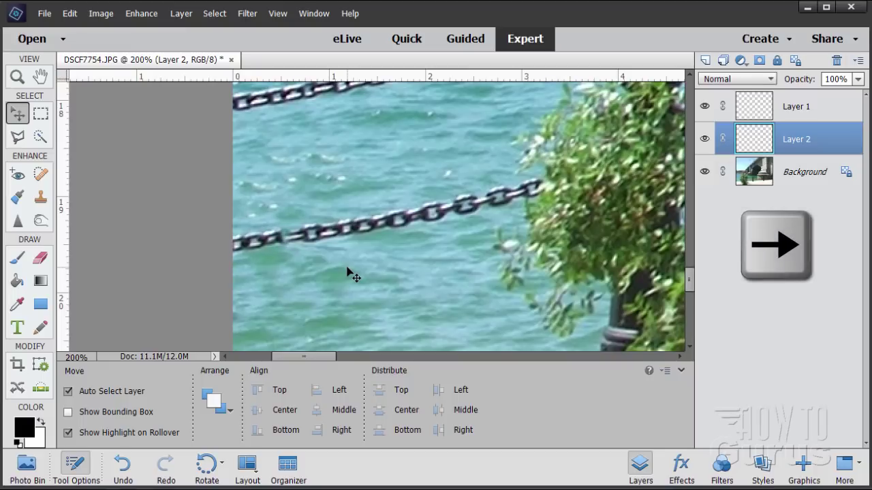
{"action": "key", "text": "Right"}
{"action": "key", "text": "Right"}
{"action": "key", "text": "Right"}
{"action": "key", "text": "Right"}
{"action": "key", "text": "Right"}
{"action": "key", "text": "Right"}
{"action": "key", "text": "Right"}
{"action": "key", "text": "Right"}
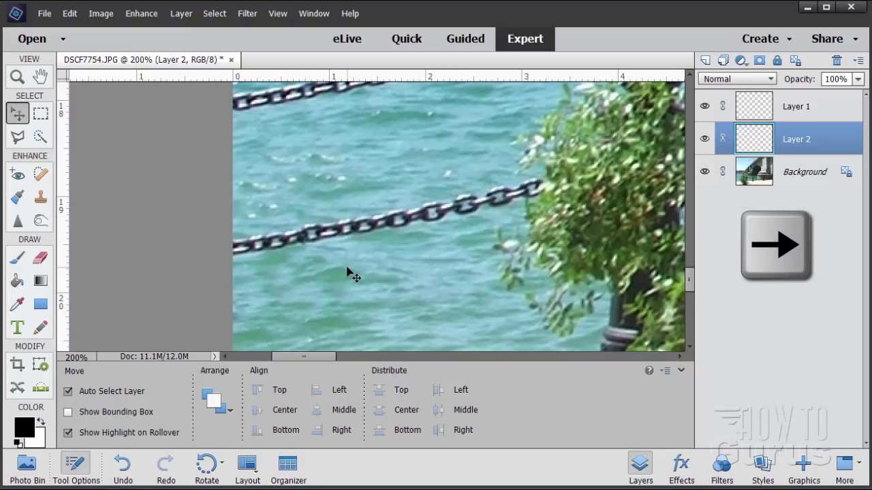
Nudge the copied lower chain section a few more pixels right to line its links up with the original chain.
{"action": "key", "text": "Right"}
{"action": "key", "text": "Right"}
{"action": "key", "text": "Right"}
{"action": "key", "text": "Right"}
{"action": "key", "text": "Right"}
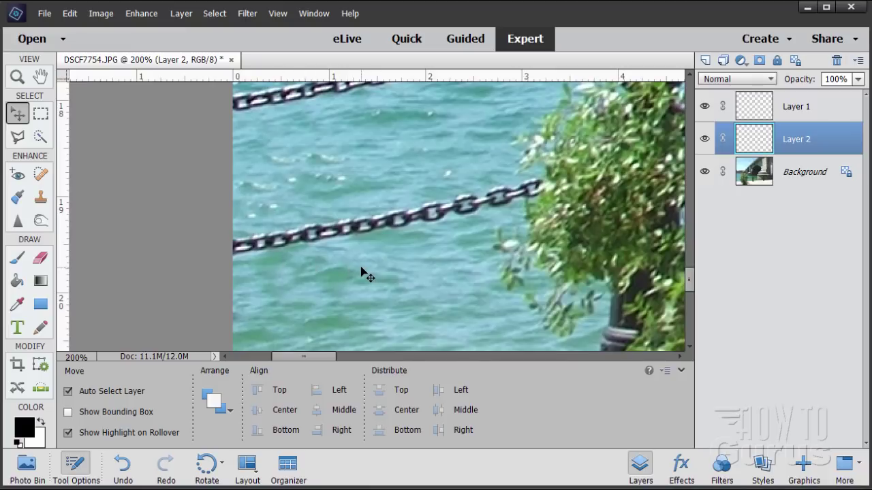
Rotate the copied lower chain section about 2.4° clockwise and nudge it up to rejoin the original chain.
{"action": "key", "text": "ctrl+t"}
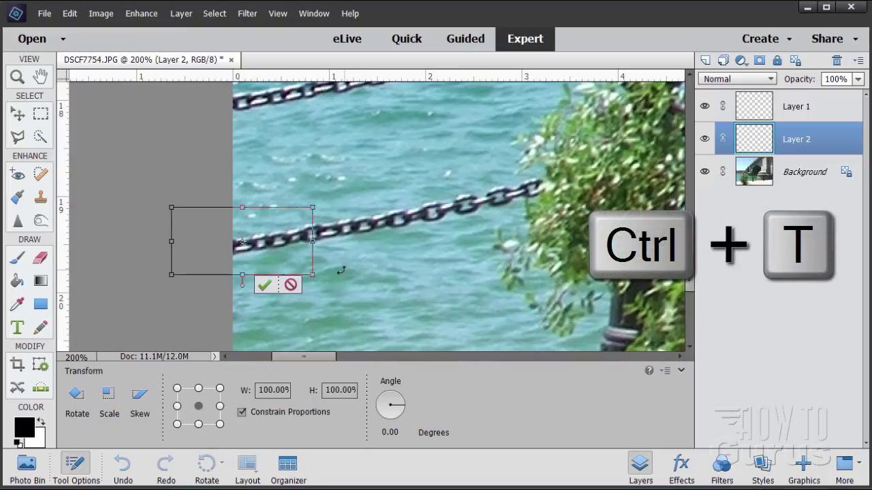
{"action": "left_click_drag", "start_coordinate": [327, 276], "coordinate": [325, 280]}
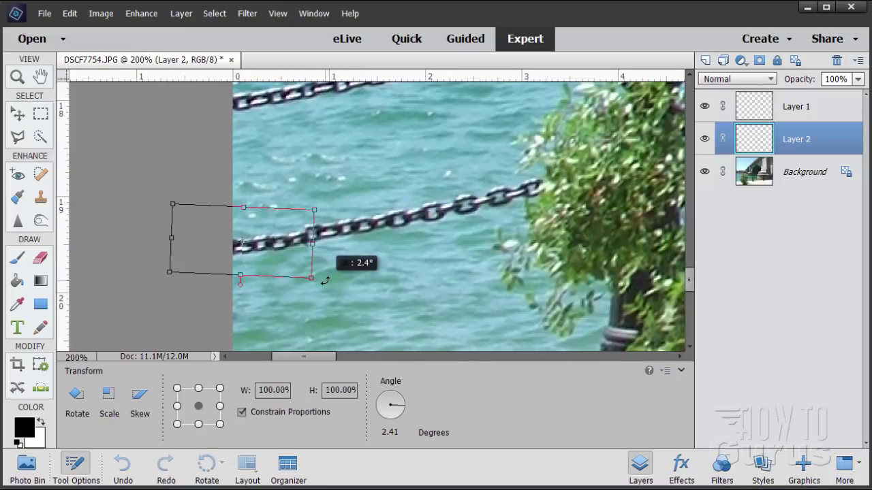
{"action": "left_click", "coordinate": [262, 289]}
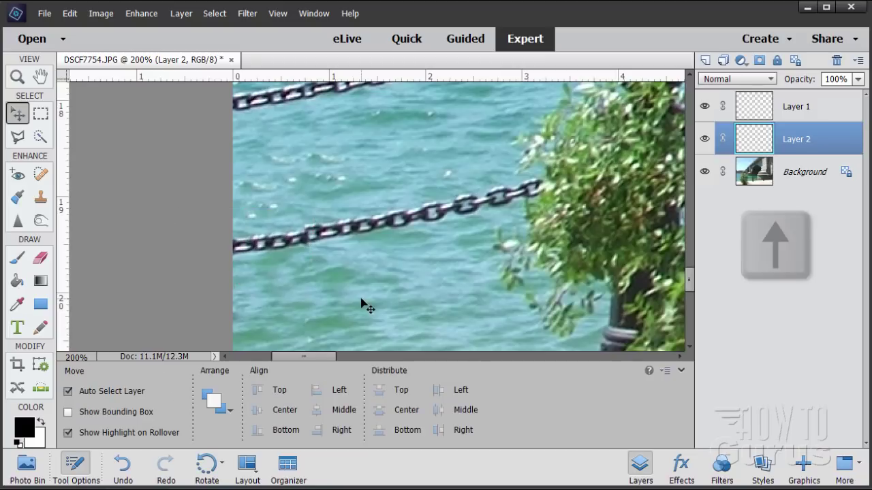
{"action": "key", "text": "Up"}
{"action": "key", "text": "Up"}
{"action": "key", "text": "Up"}
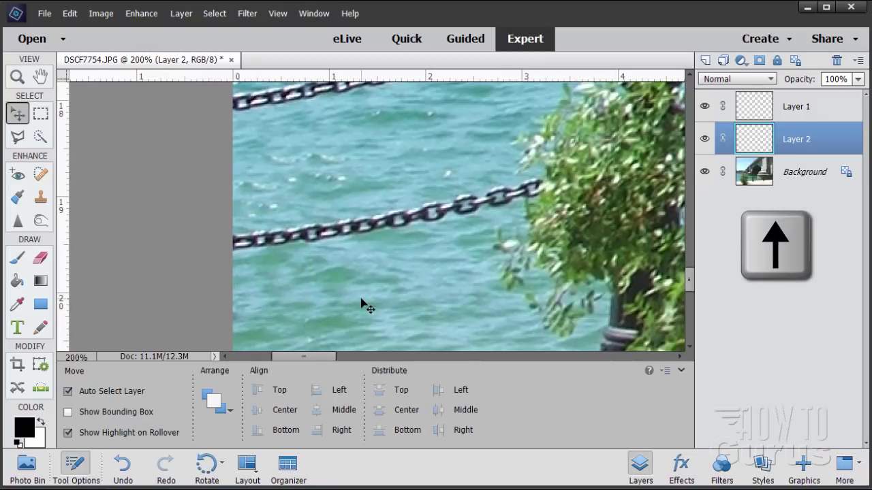
{"action": "key", "text": "Up"}
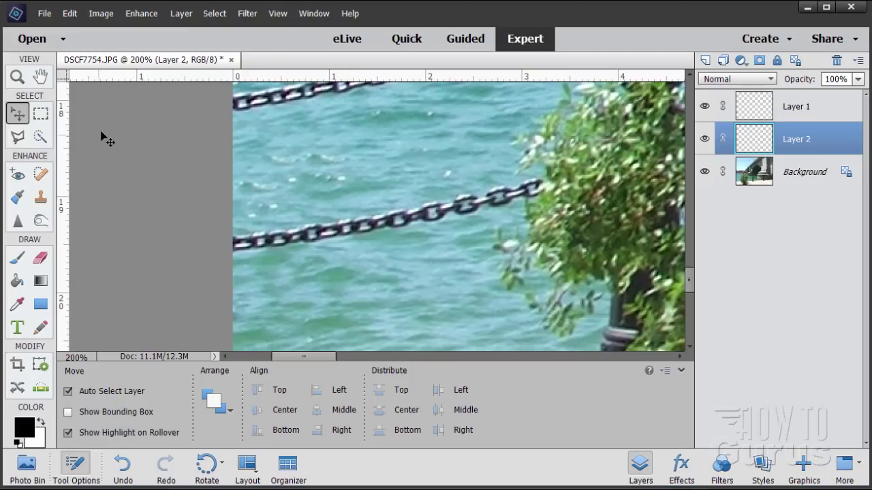
Save the photo as a layered Photoshop file named Lake Havasu AZ Remove Arm.psd in the PSE Photo Fix folder.
{"action": "left_click", "coordinate": [42, 13]}
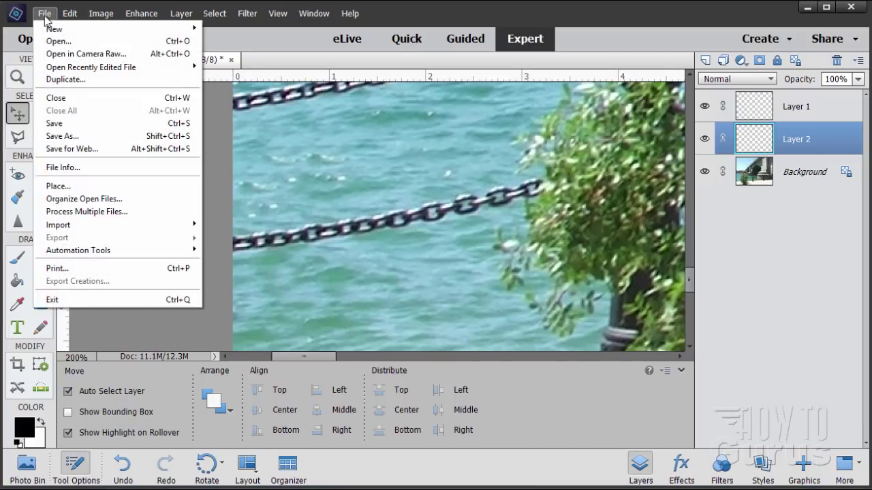
{"action": "left_click", "coordinate": [77, 136]}
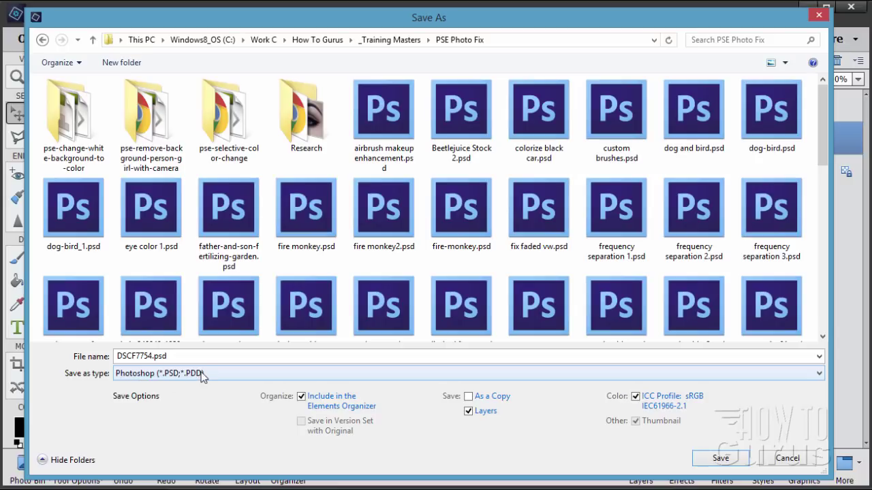
{"action": "left_click", "coordinate": [171, 357]}
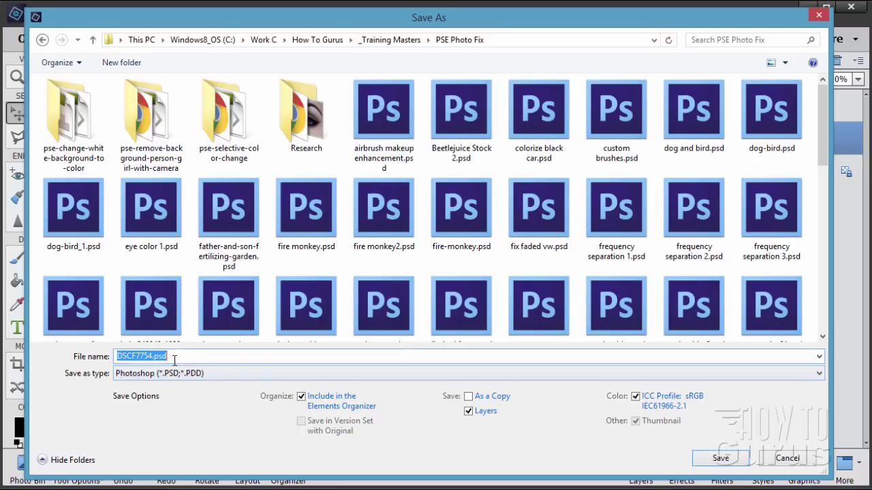
{"action": "left_click", "coordinate": [156, 356]}
{"action": "left_click_drag", "start_coordinate": [152, 361], "coordinate": [104, 359]}
{"action": "type", "text": "Remove Arm"}
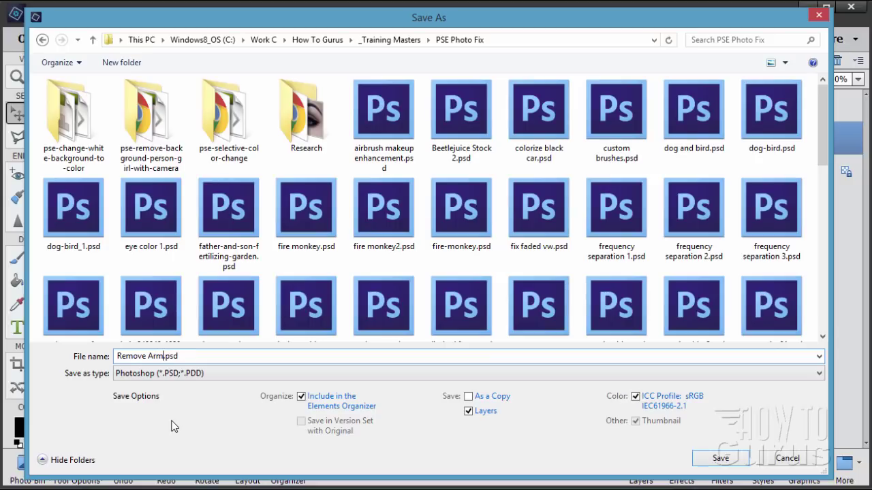
{"action": "left_click", "coordinate": [119, 356]}
{"action": "type", "text": "Jake Hava"}
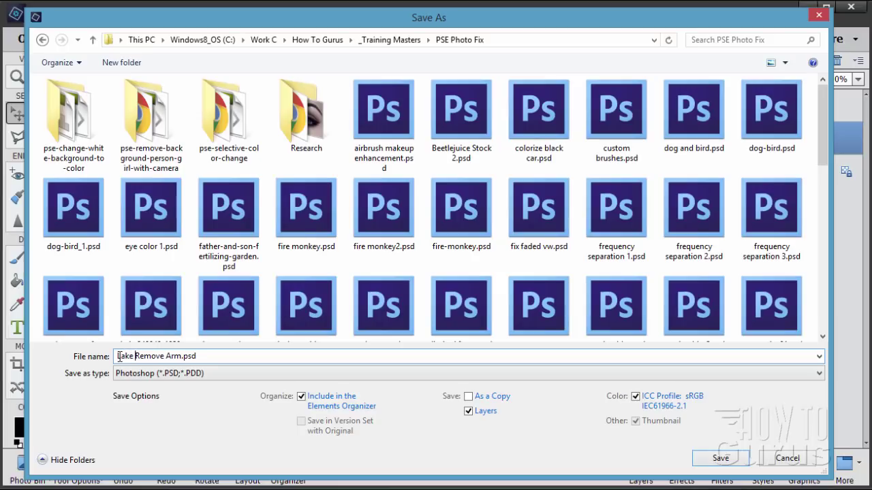
{"action": "type", "text": "su"}
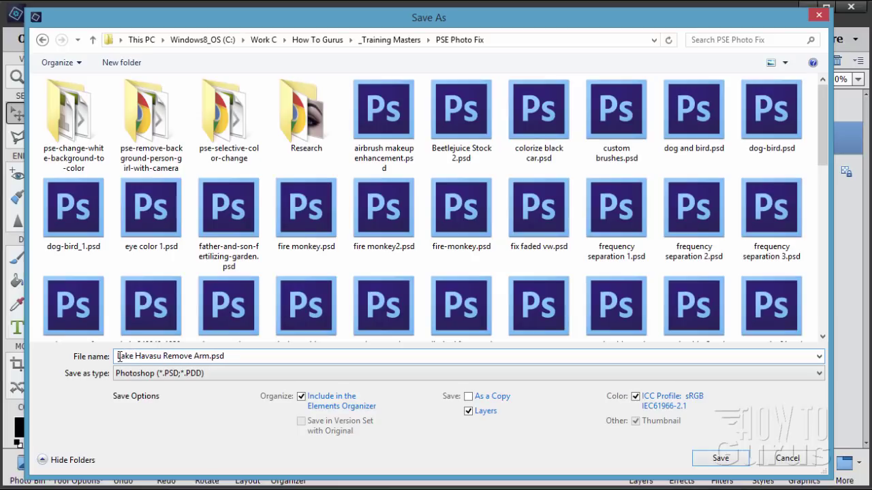
{"action": "type", "text": " AZ"}
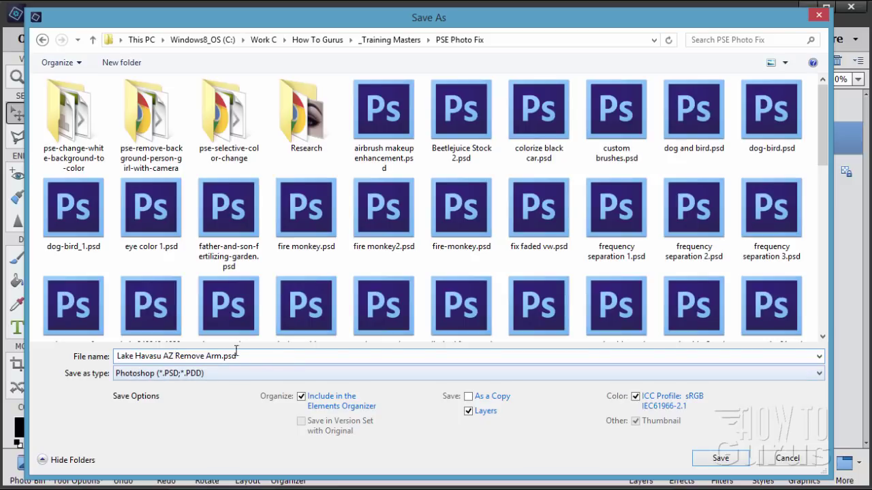
{"action": "left_click", "coordinate": [722, 459]}
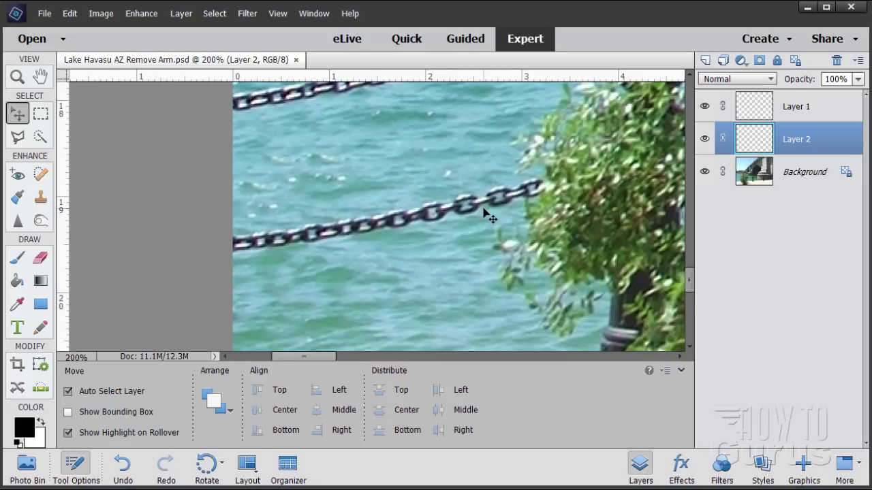
Fit the whole retouched photo on screen to check the two extended chains.
{"action": "scroll", "coordinate": [484, 213], "scroll_direction": "up", "scroll_amount": 2}
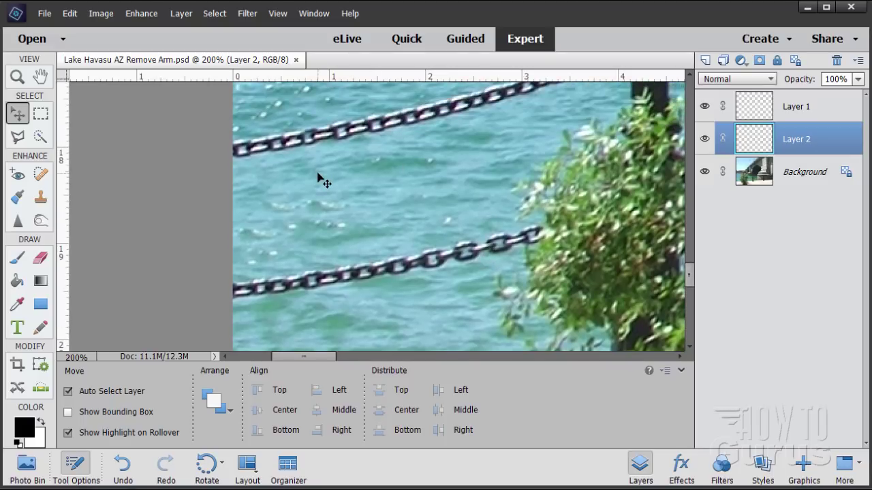
{"action": "left_click", "coordinate": [19, 77]}
{"action": "left_click", "coordinate": [350, 390]}
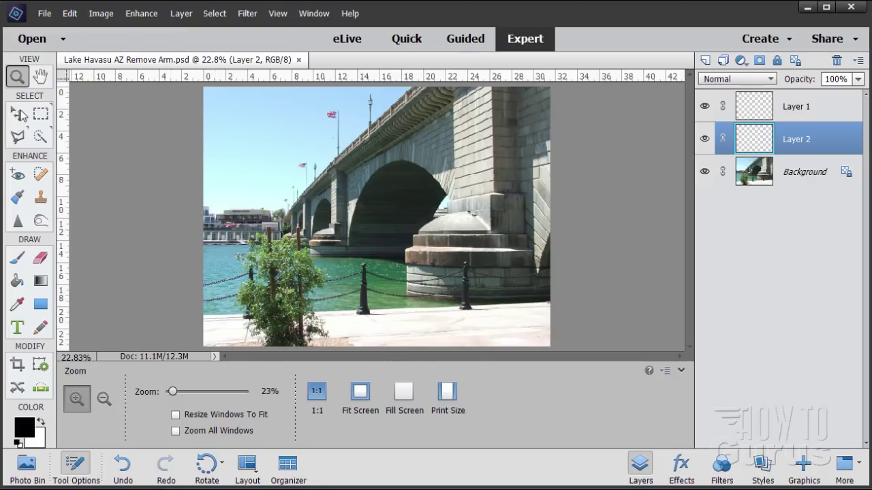
{"action": "left_click", "coordinate": [18, 113]}
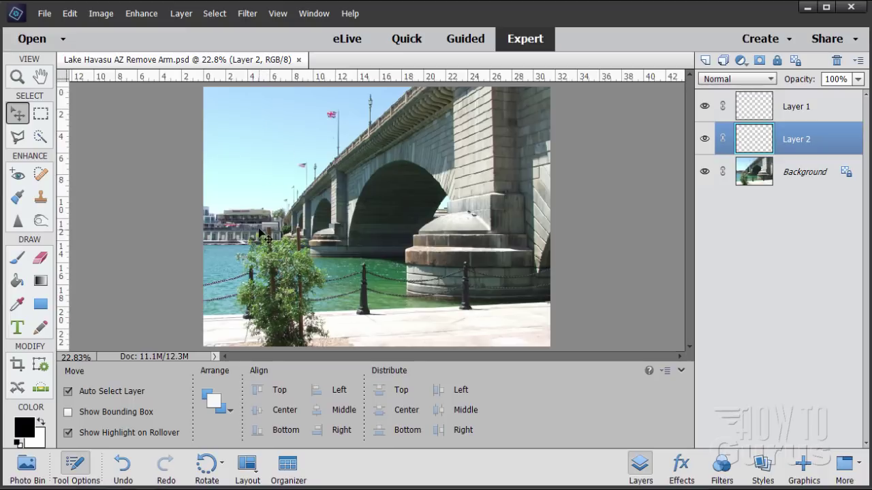
Float the retouched photo in its own enlarged window and zoom it to 25%.
{"action": "left_click_drag", "start_coordinate": [233, 59], "coordinate": [646, 32]}
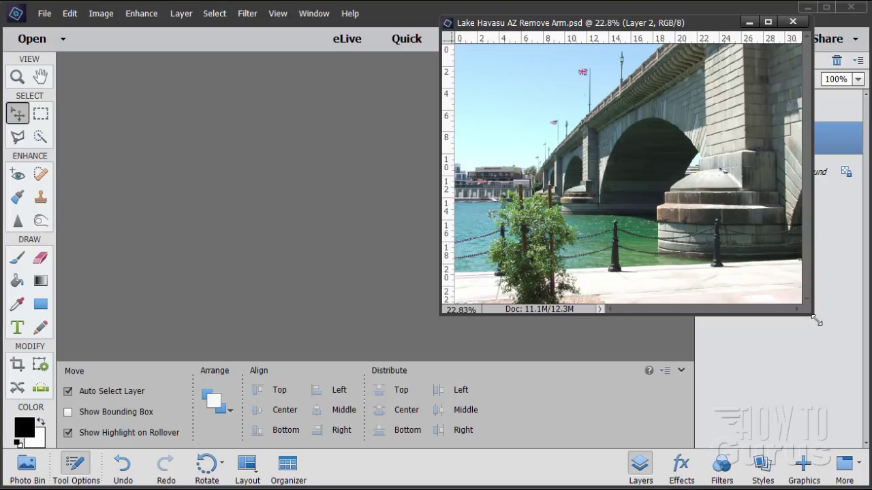
{"action": "left_click_drag", "start_coordinate": [816, 321], "coordinate": [858, 407]}
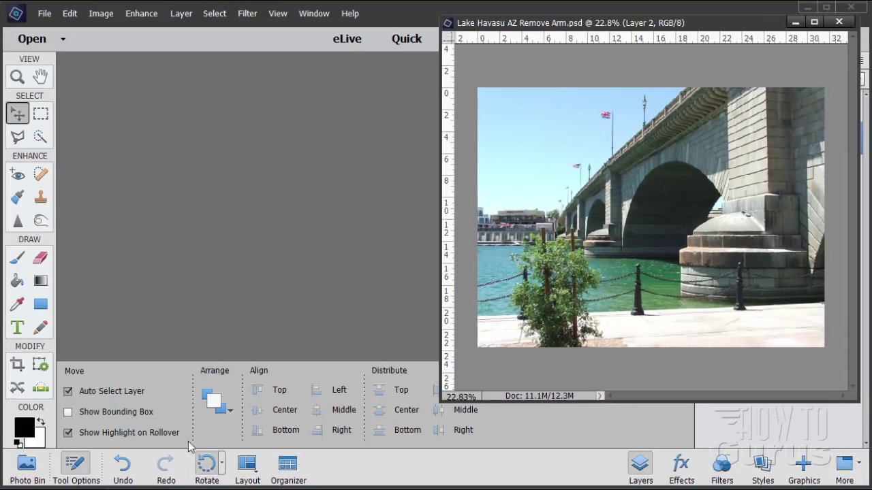
{"action": "left_click", "coordinate": [17, 76]}
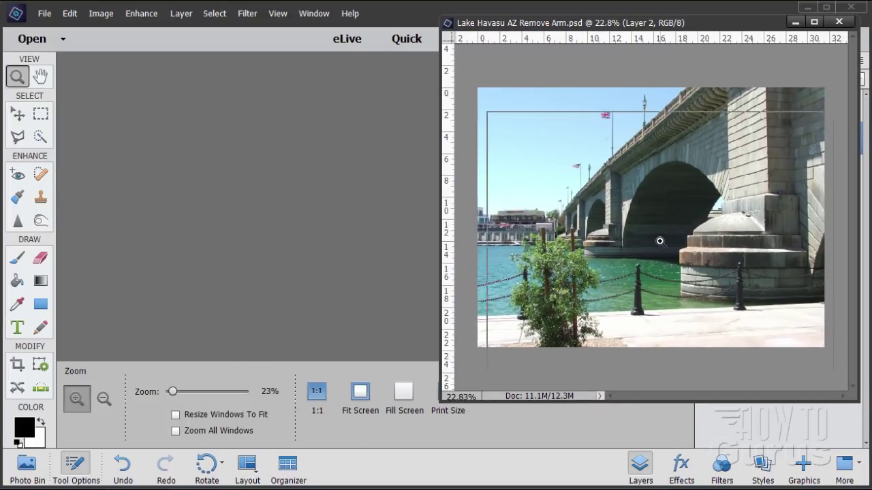
{"action": "left_click", "coordinate": [660, 241]}
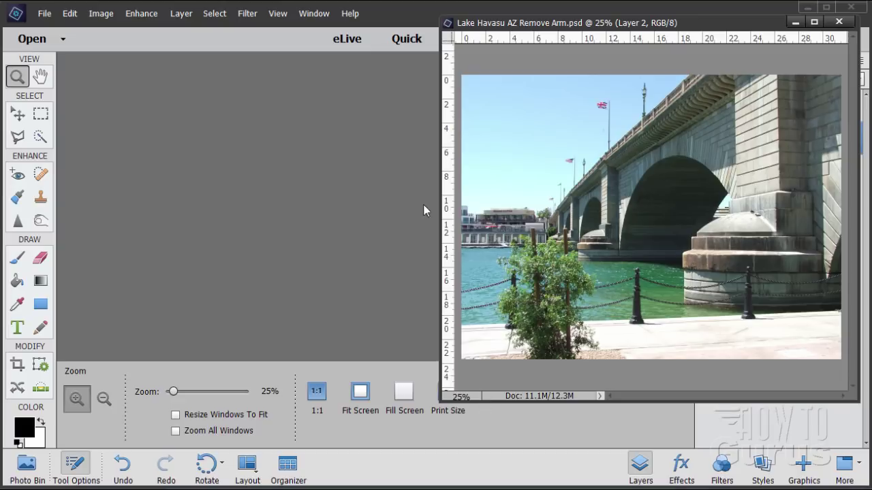
{"action": "left_click_drag", "start_coordinate": [541, 25], "coordinate": [526, 34]}
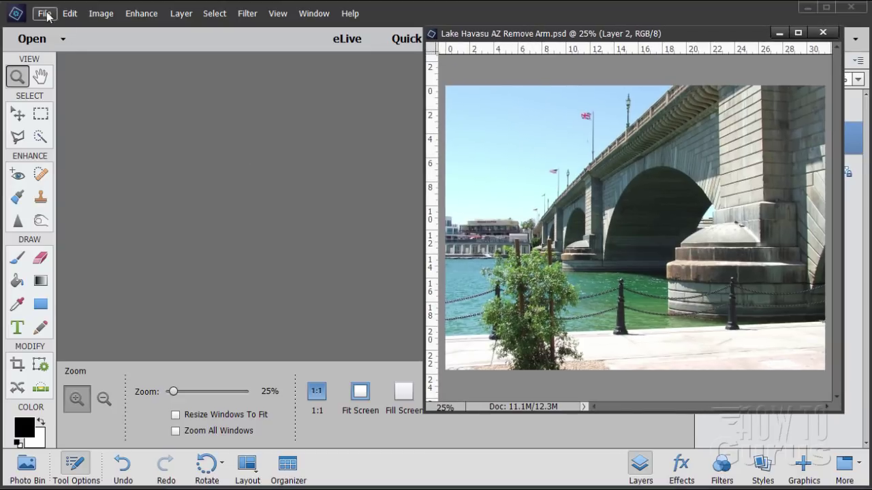
Reopen the original DSCF7754.JPG from the recently edited files and zoom it to 25%.
{"action": "left_click", "coordinate": [44, 14]}
{"action": "mouse_move", "coordinate": [79, 66]}
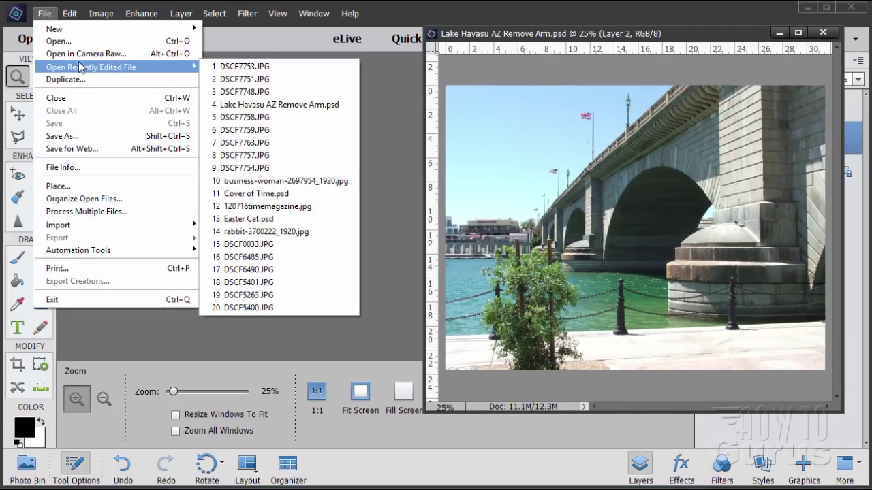
{"action": "left_click", "coordinate": [259, 173]}
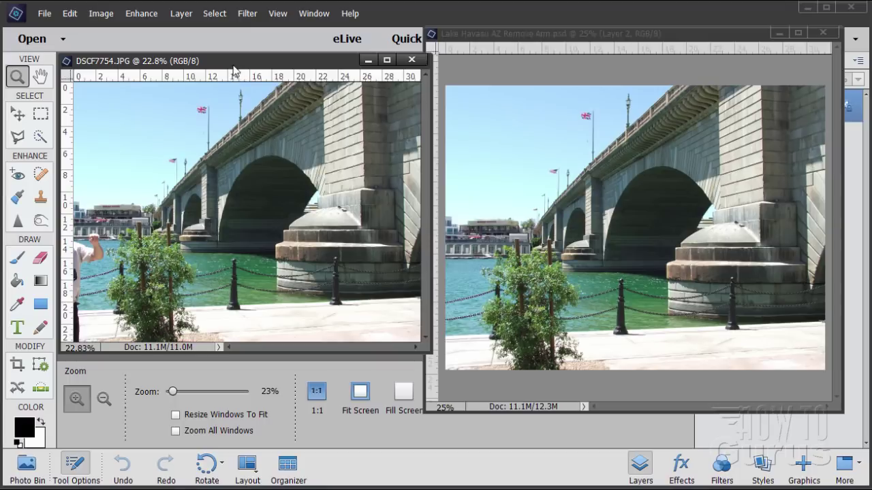
{"action": "mouse_move", "coordinate": [233, 66]}
{"action": "left_mouse_down"}
{"action": "mouse_move", "coordinate": [234, 94]}
{"action": "mouse_move", "coordinate": [211, 98]}
{"action": "mouse_move", "coordinate": [234, 89]}
{"action": "mouse_move", "coordinate": [233, 80]}
{"action": "left_mouse_up"}
{"action": "left_click", "coordinate": [203, 233]}
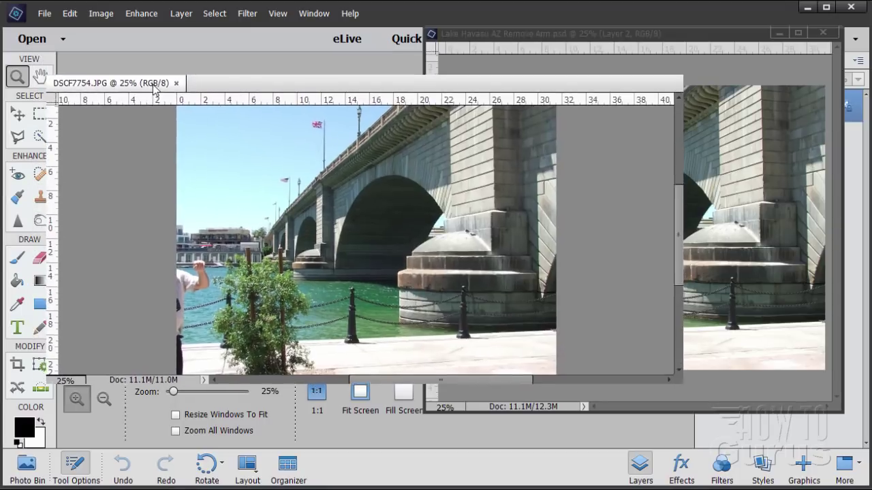
Float and enlarge the original photo's window to show the full image, and place both windows side by side for comparison.
{"action": "left_click_drag", "start_coordinate": [155, 88], "coordinate": [157, 84]}
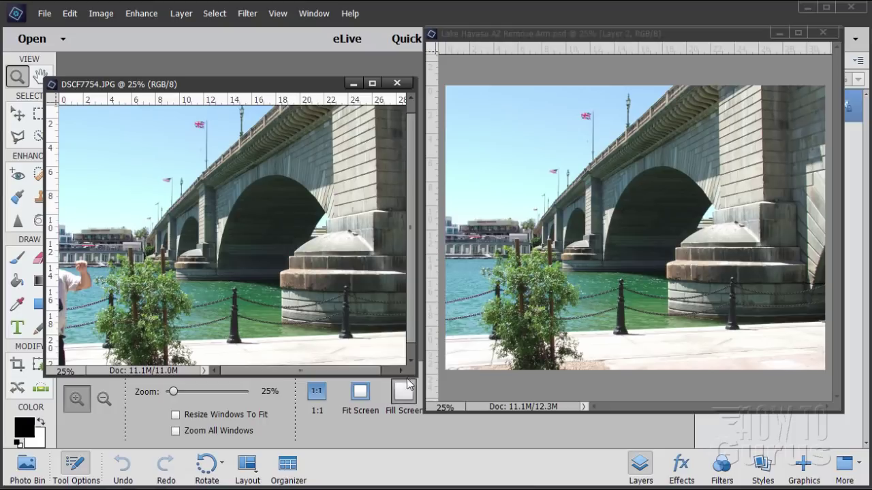
{"action": "left_click_drag", "start_coordinate": [417, 380], "coordinate": [470, 449]}
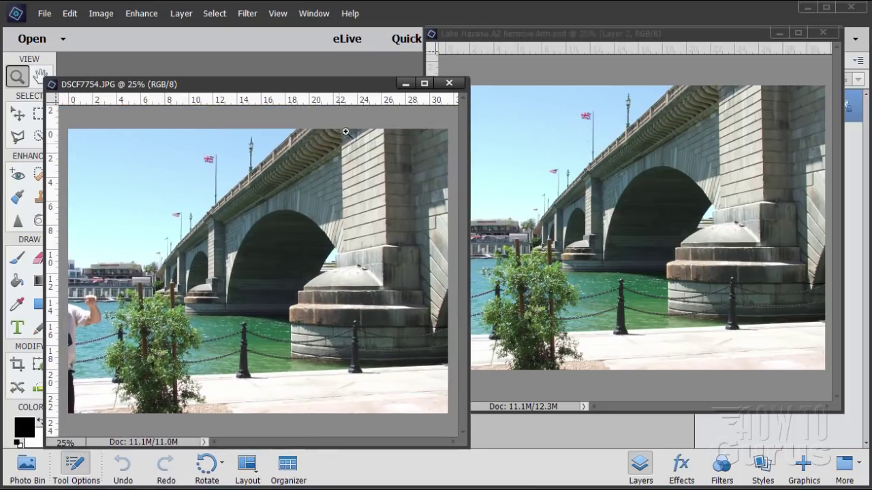
{"action": "left_click_drag", "start_coordinate": [339, 100], "coordinate": [290, 49]}
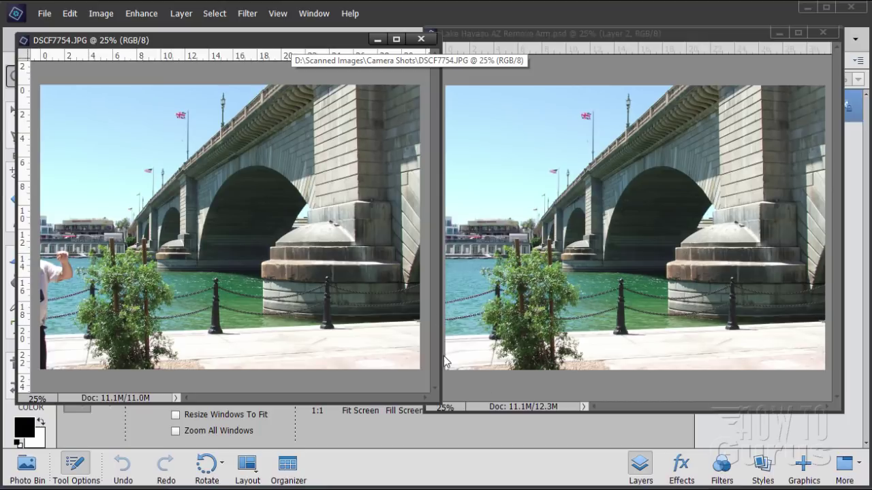
{"action": "left_click_drag", "start_coordinate": [523, 38], "coordinate": [543, 39]}
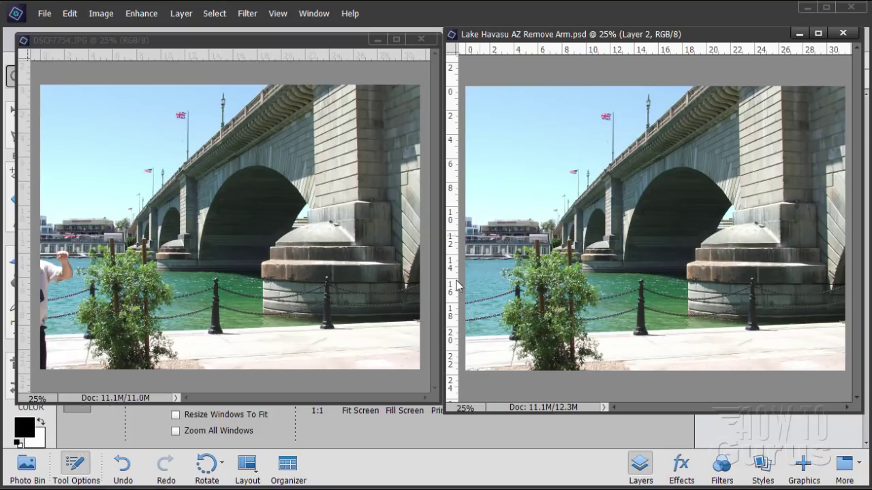